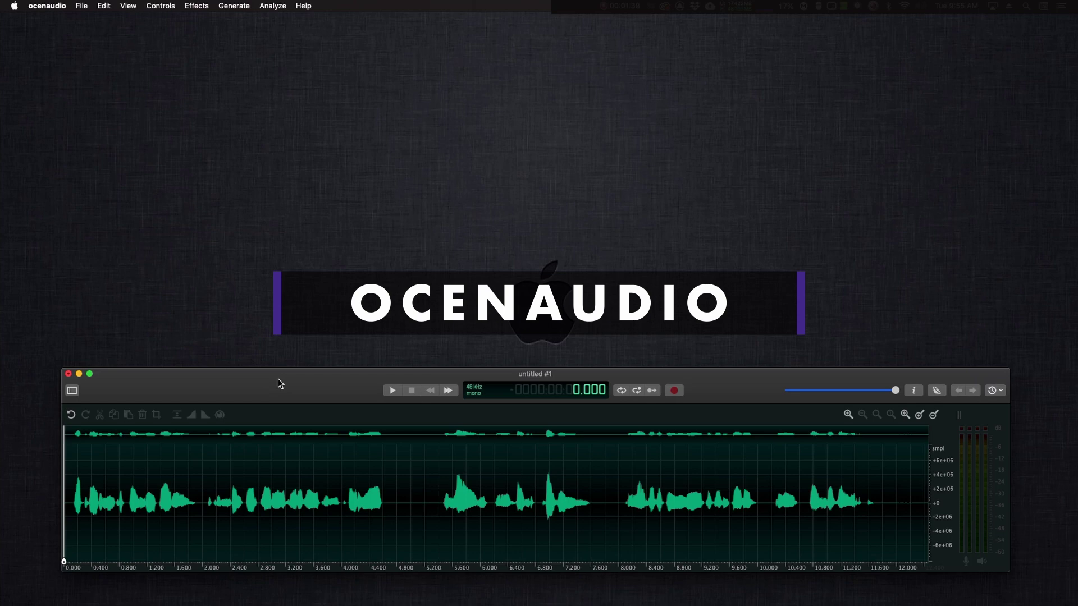
- Create a new 48 kHz, 24-bit mono audio file in ocenaudio
left_click_drag(278, 380, 280, 380)
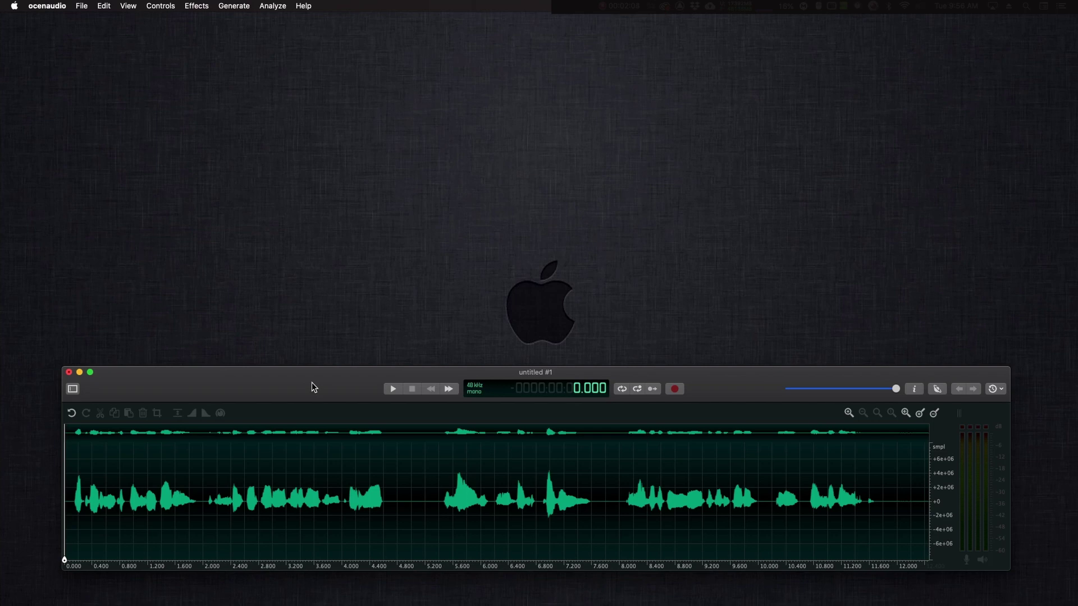
left_click(73, 390)
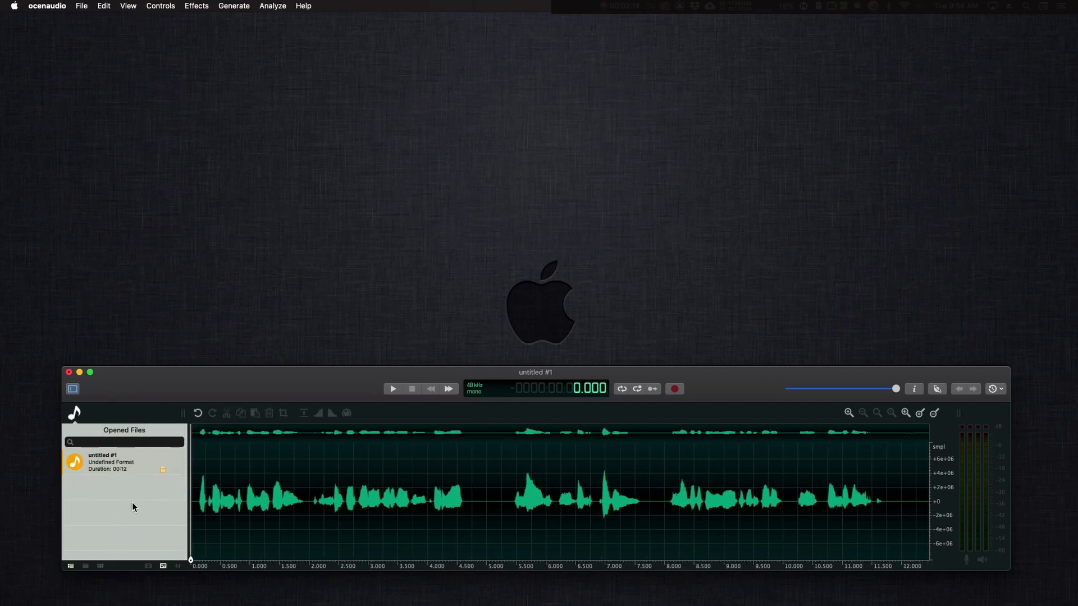
key("ctrl+super+s")
left_click(83, 6)
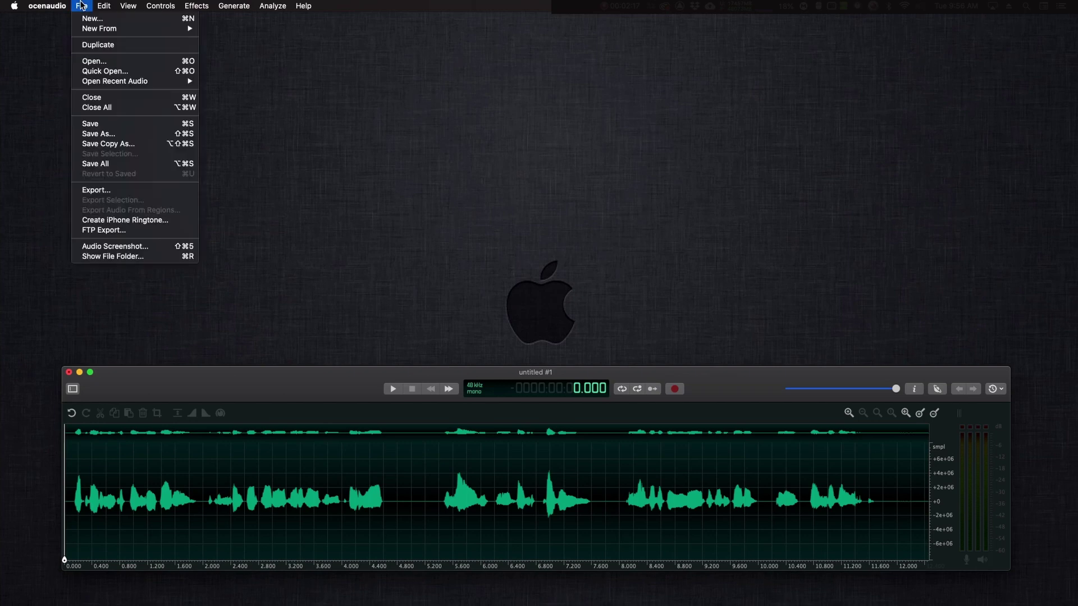
left_click(95, 19)
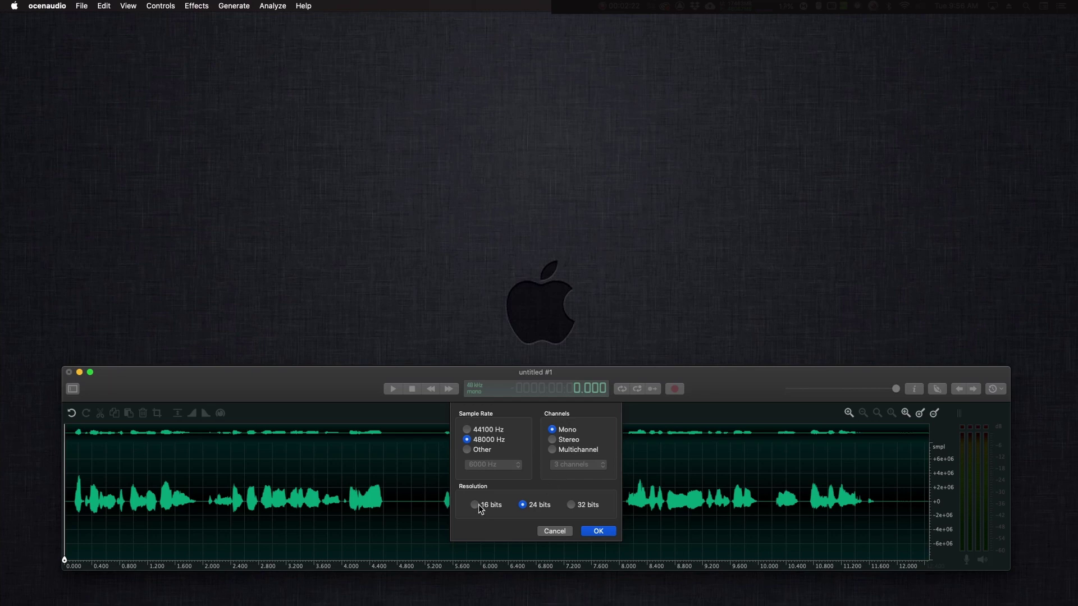
left_click(599, 533)
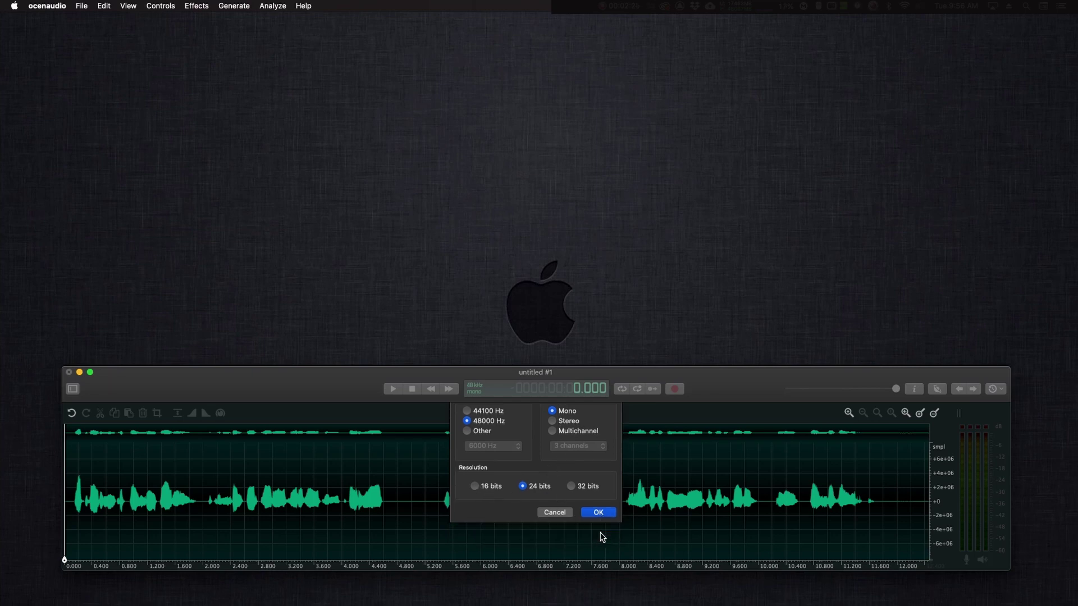
- Check the opened files list, comparing untitled #1 with the empty untitled #2
left_click(77, 392)
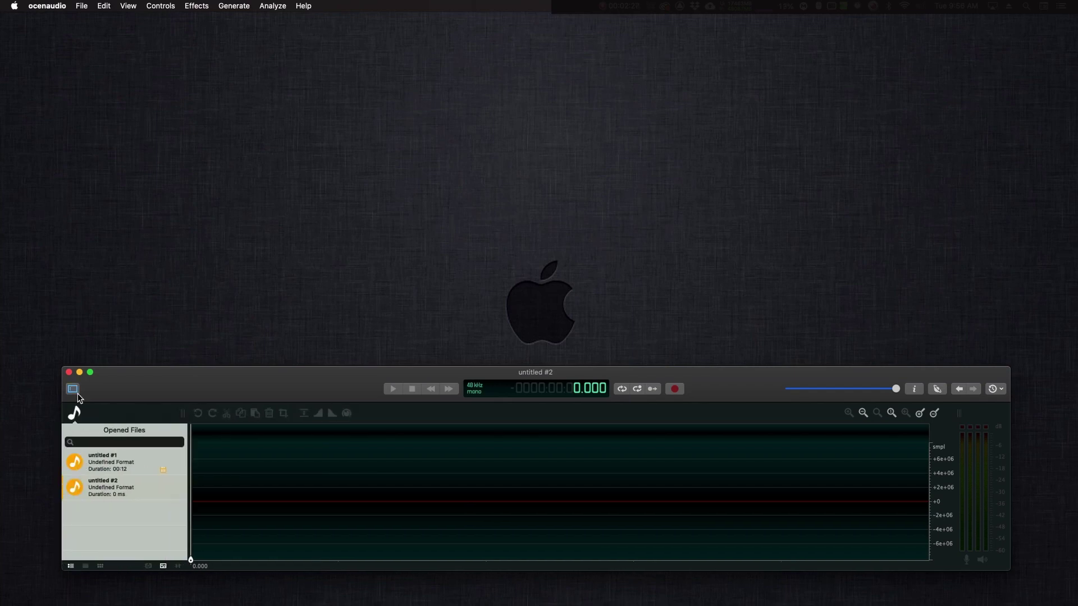
left_click(131, 460)
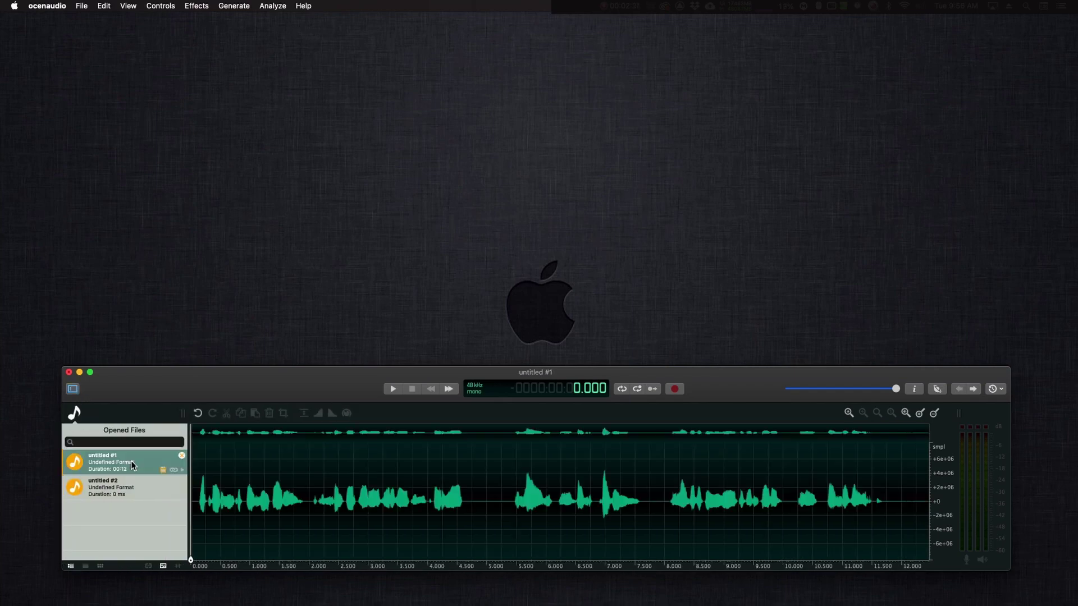
left_click(120, 491)
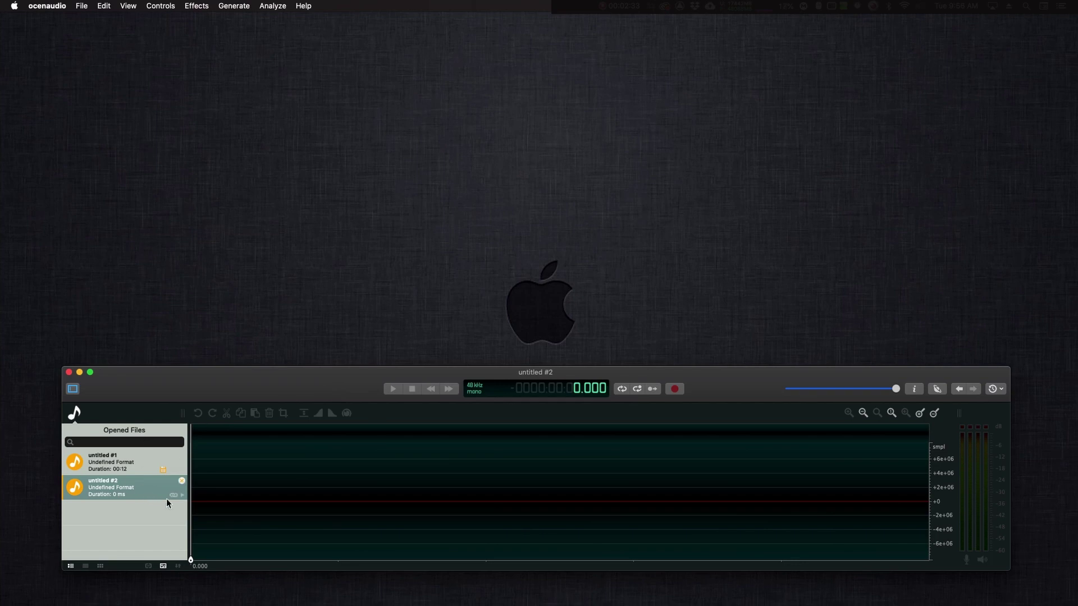
left_click(72, 389)
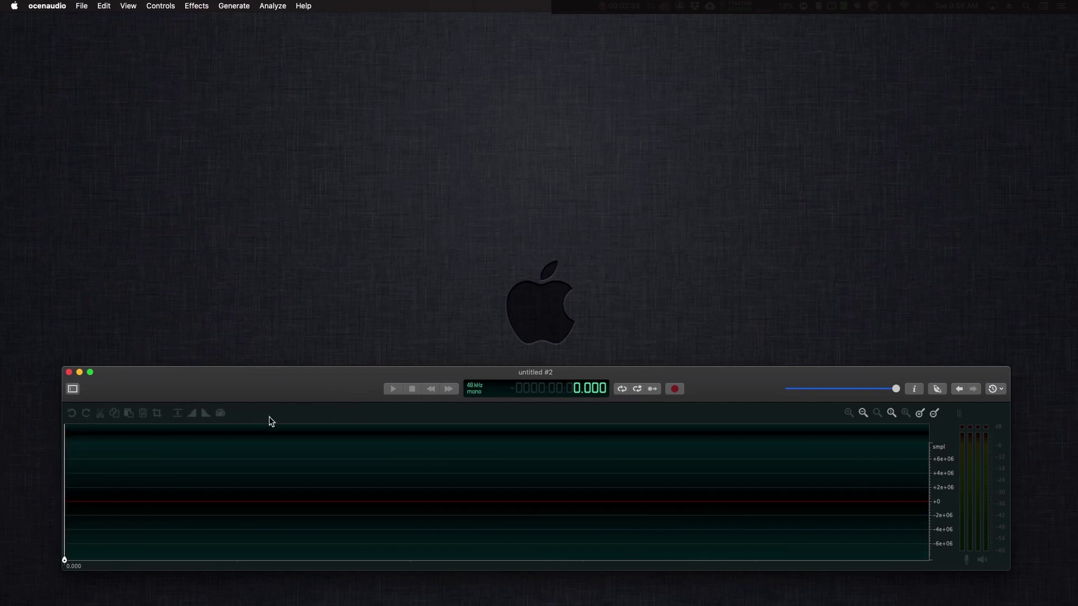
- Record a voiceover take, then delete everything from 2.58 s to the end
left_click(675, 389)
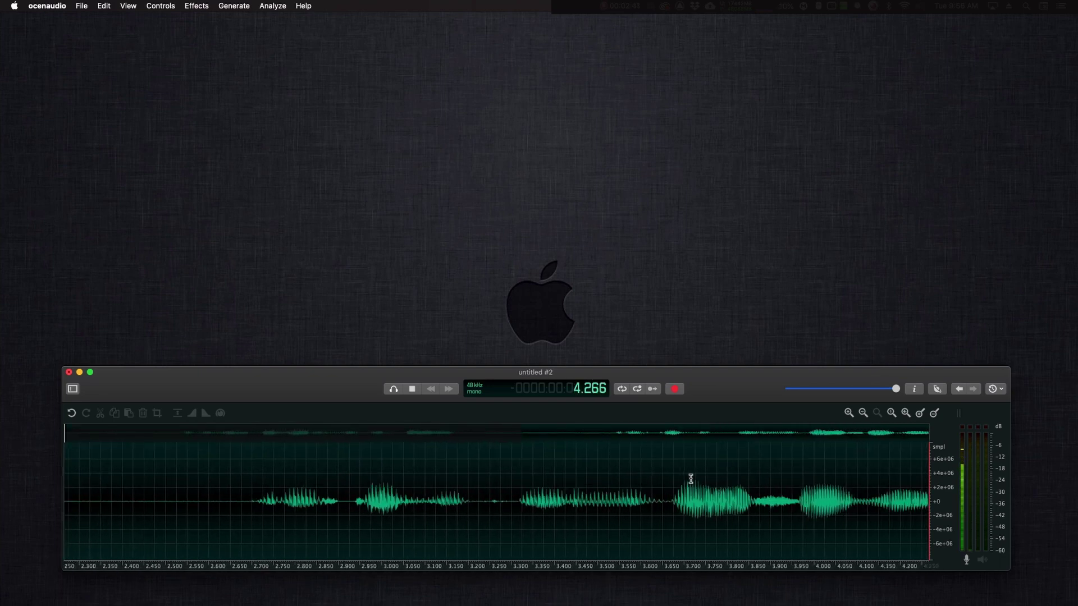
key("space")
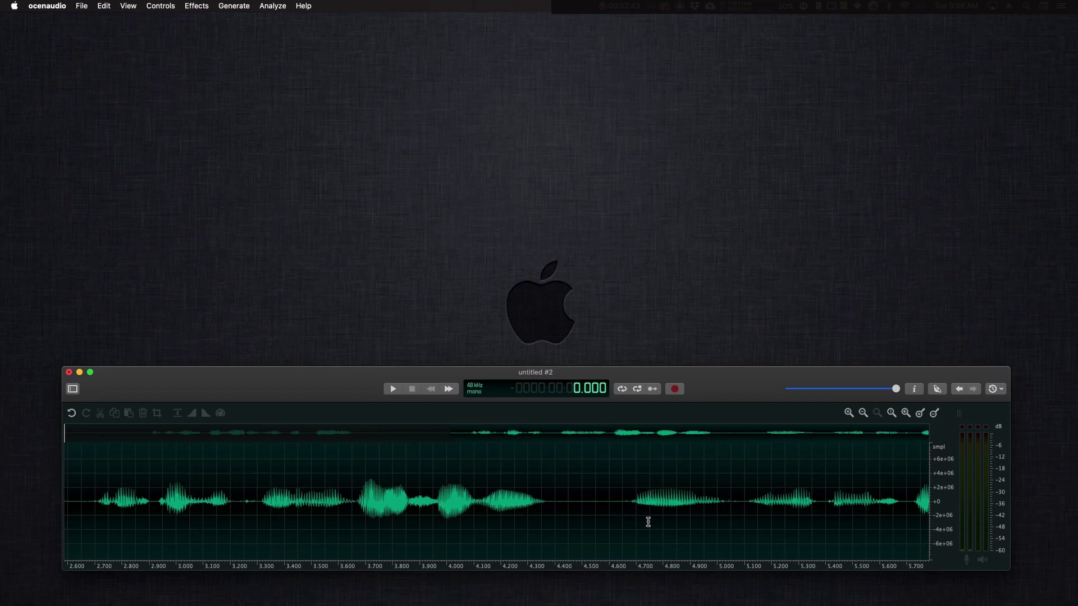
left_click_drag(451, 508, 734, 532)
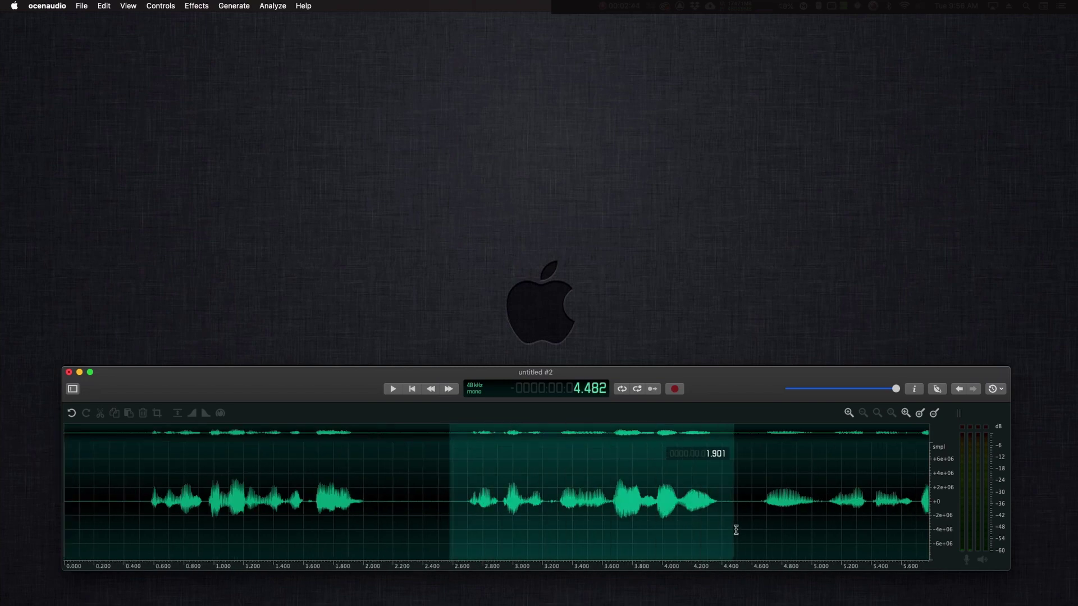
key("Delete")
key("End")
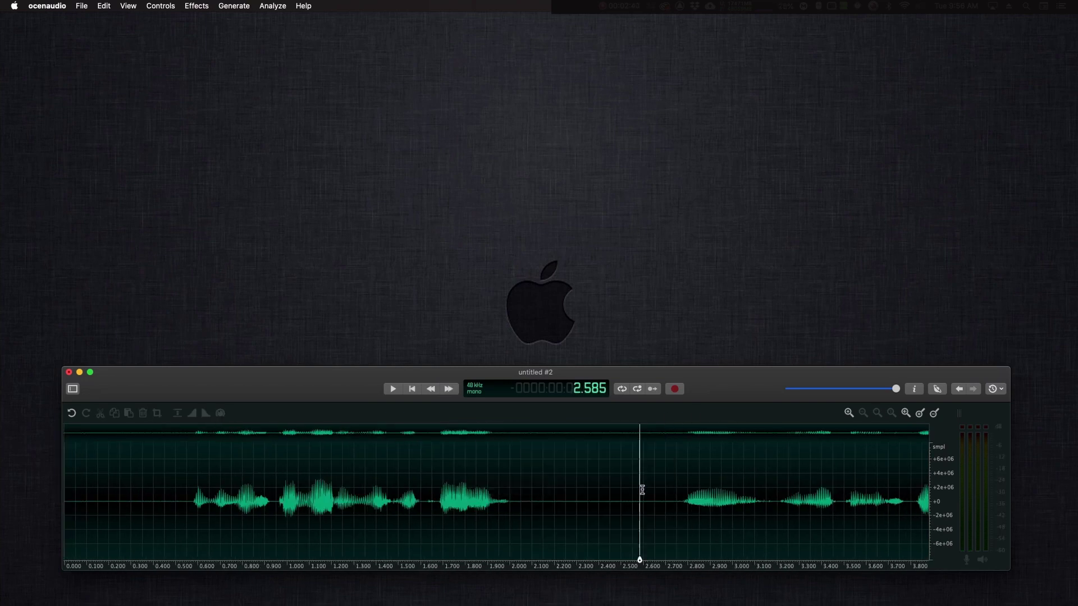
left_click_drag(638, 489, 982, 563)
key("Delete")
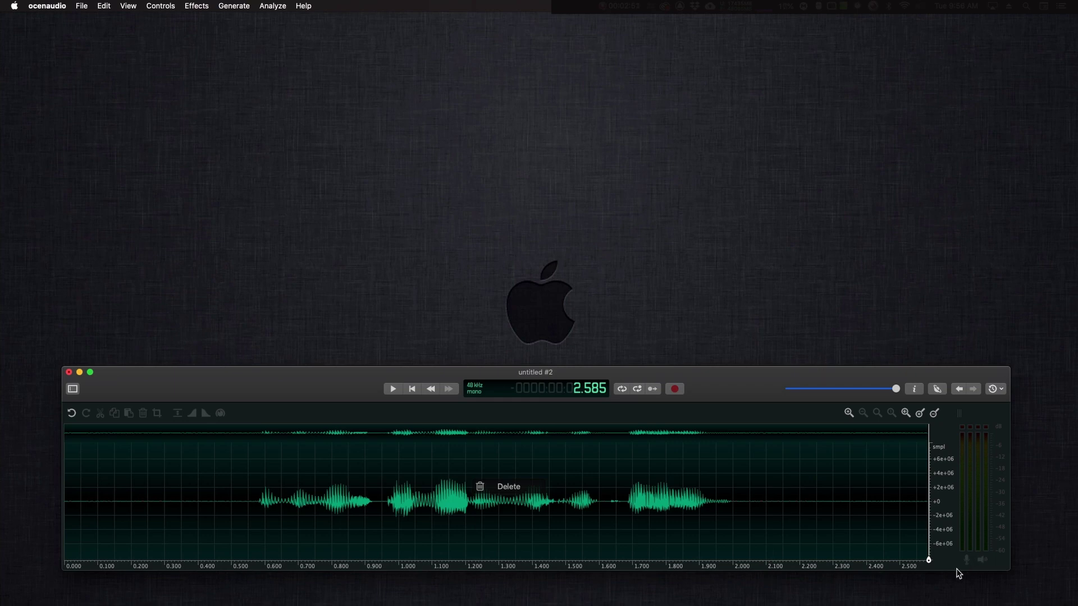
- Re-record the rest of the voiceover starting at 2.104 s
left_click(769, 480)
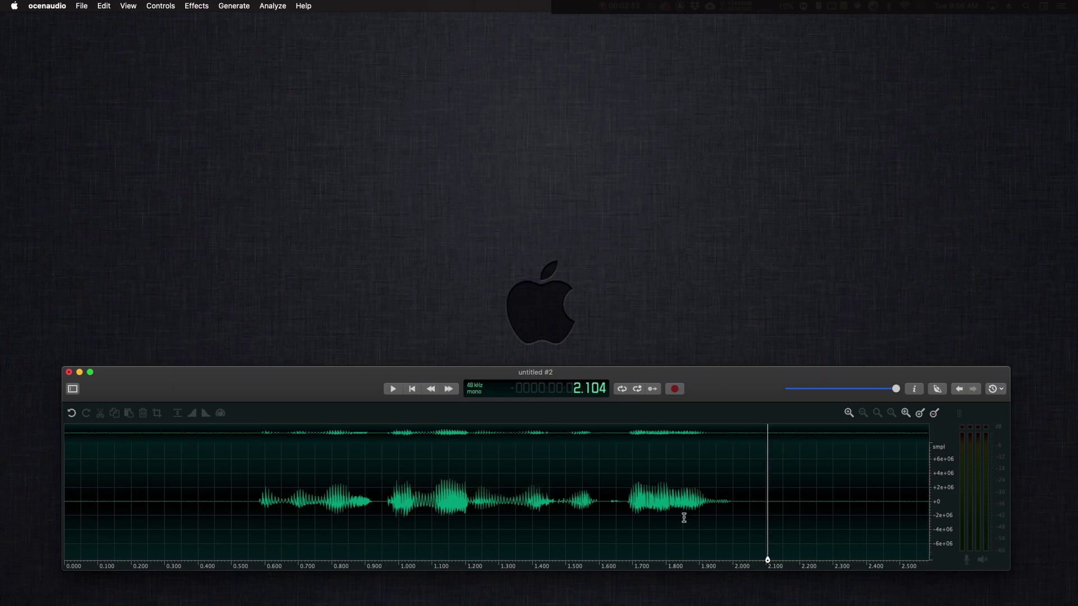
left_click(677, 388)
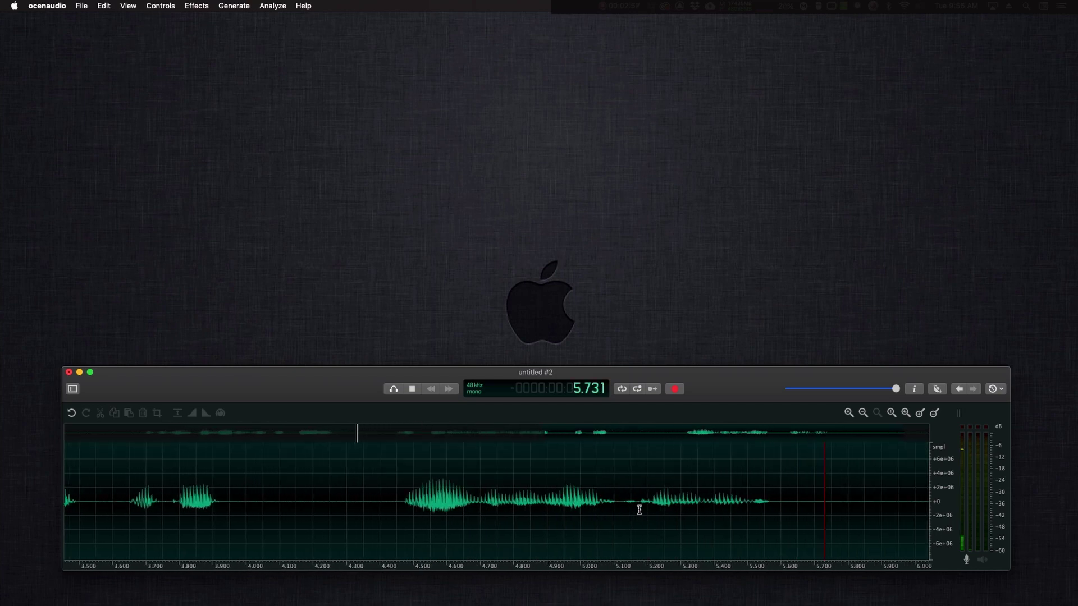
key("space")
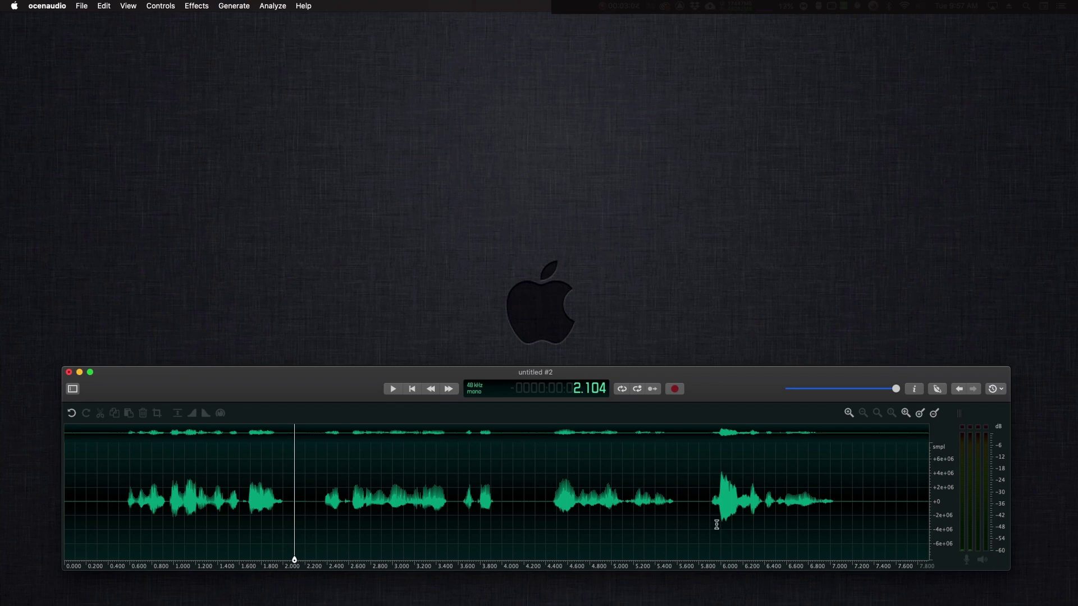
left_click(196, 6)
mouse_move(225, 126)
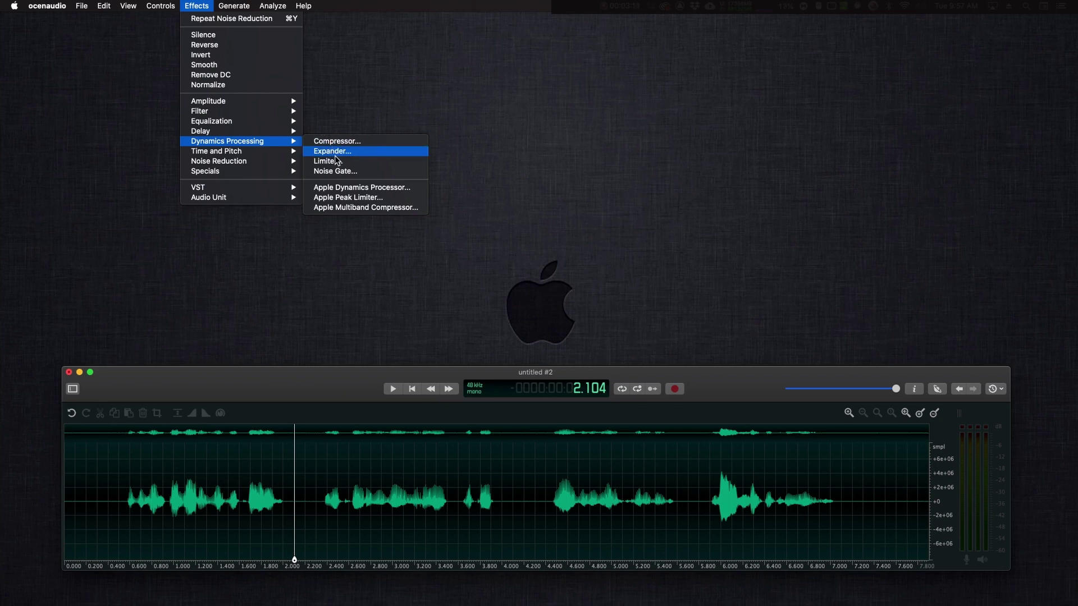
left_click(351, 142)
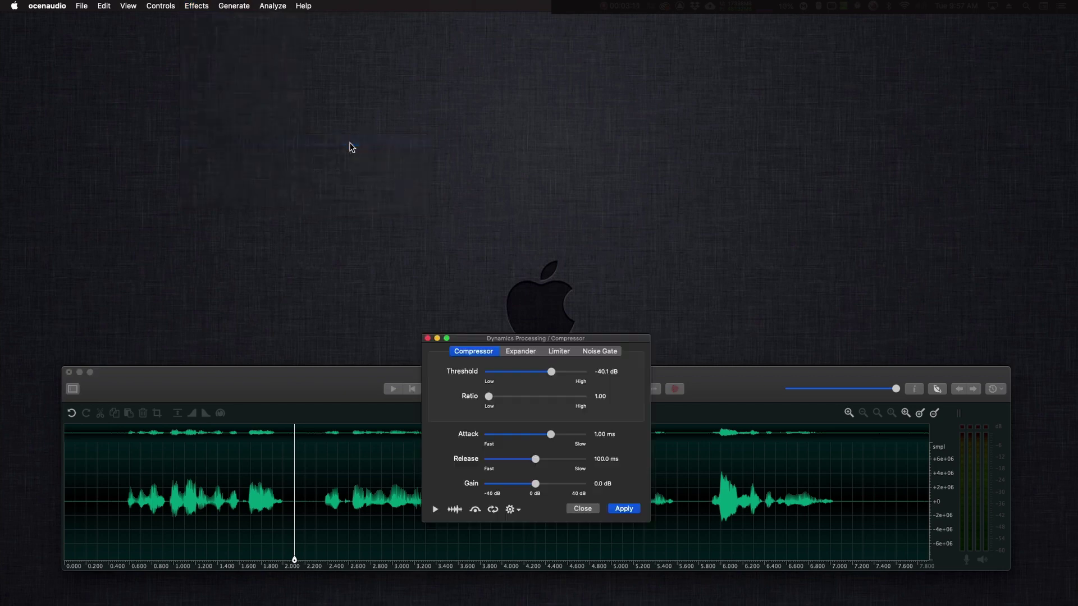
left_click_drag(559, 340, 514, 126)
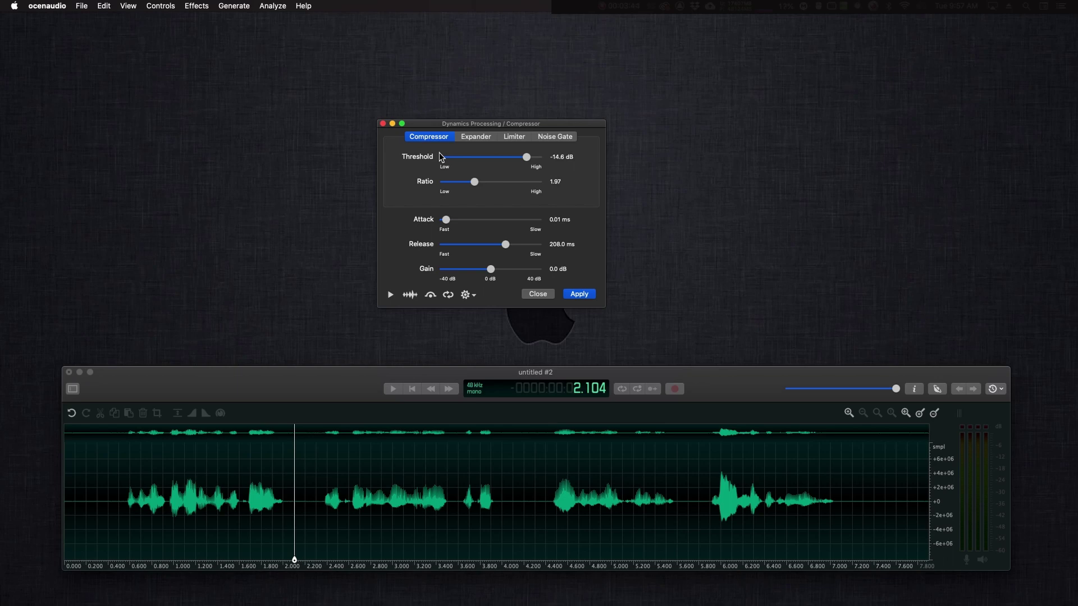
left_click(475, 138)
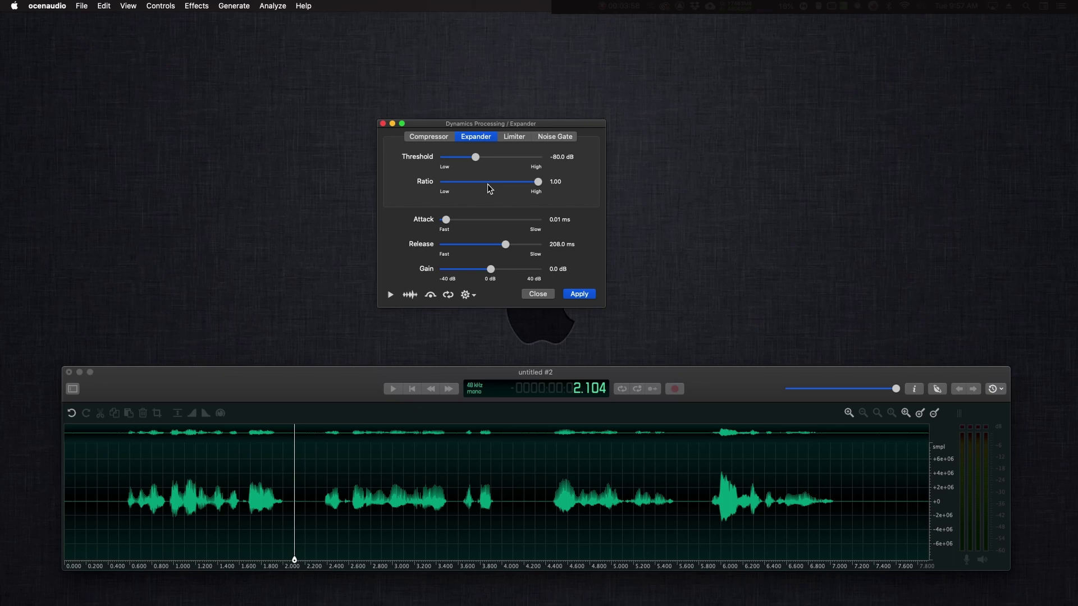
left_click(552, 138)
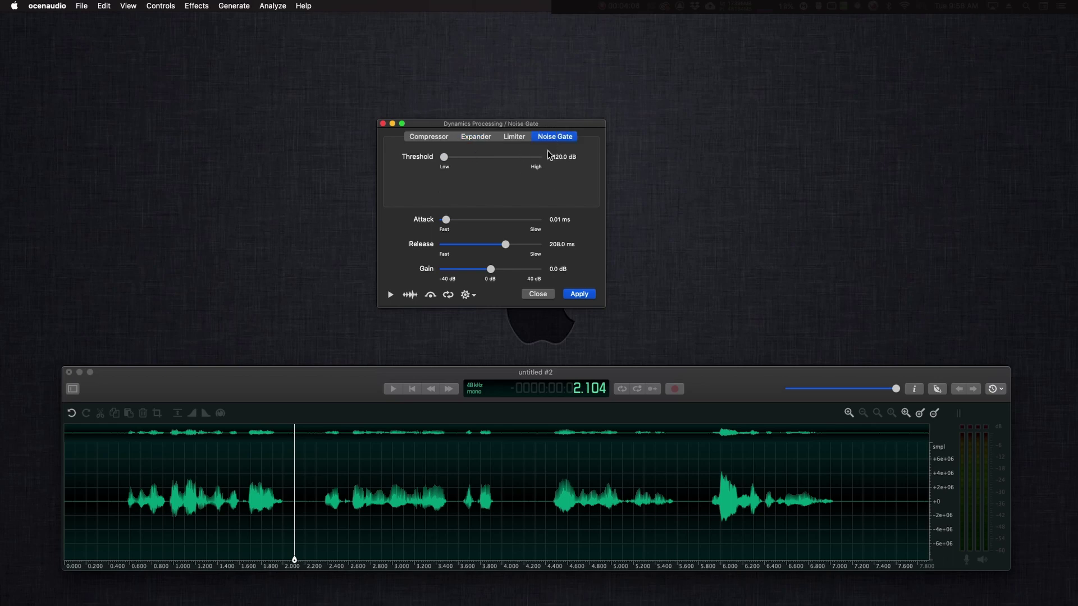
left_click(516, 138)
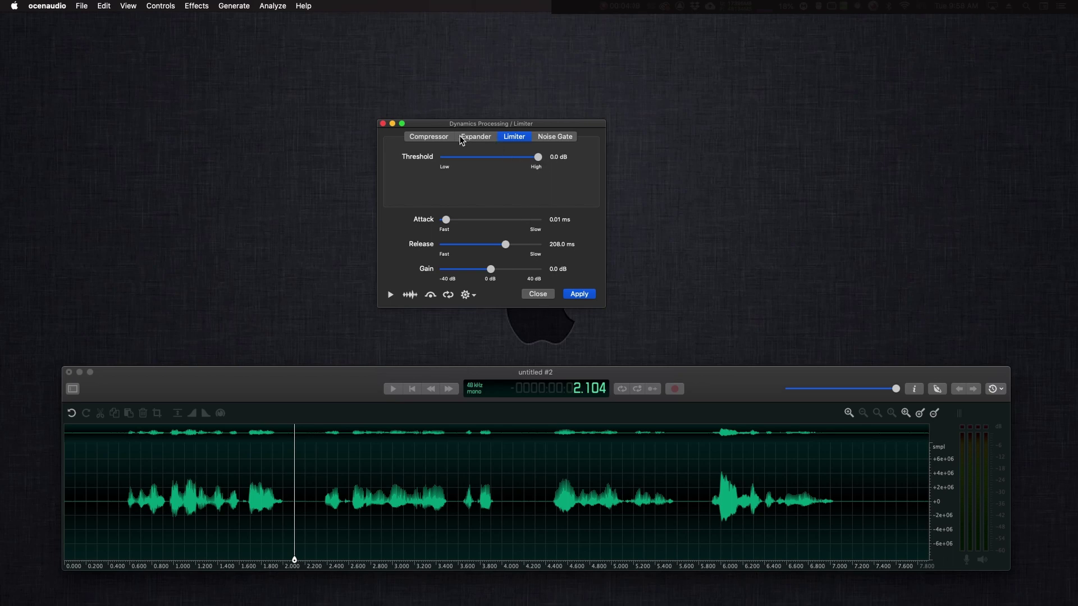
left_click(443, 141)
left_click(538, 294)
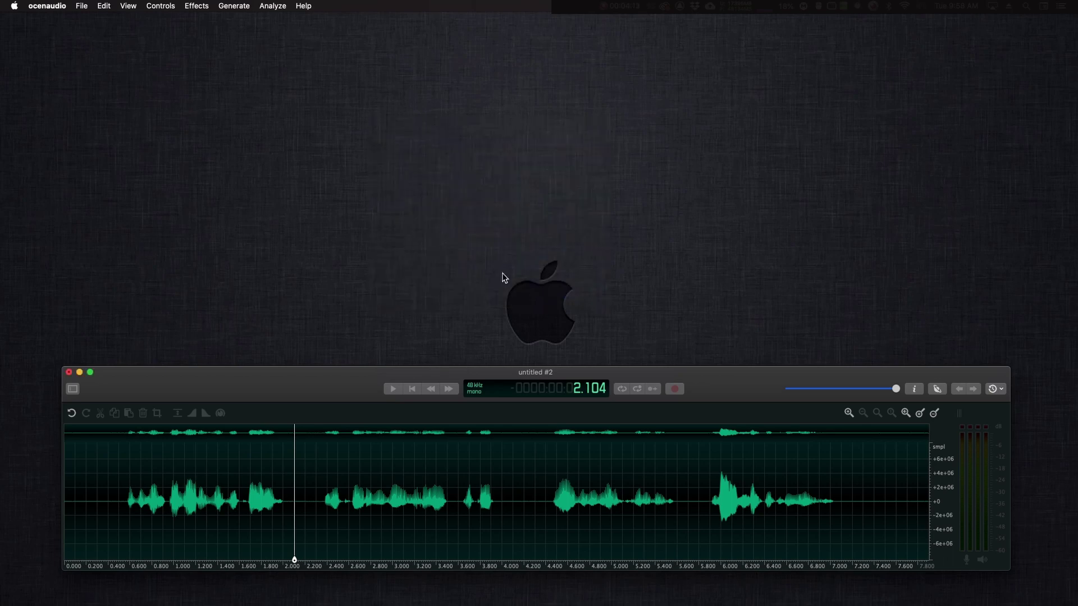
left_click(206, 6)
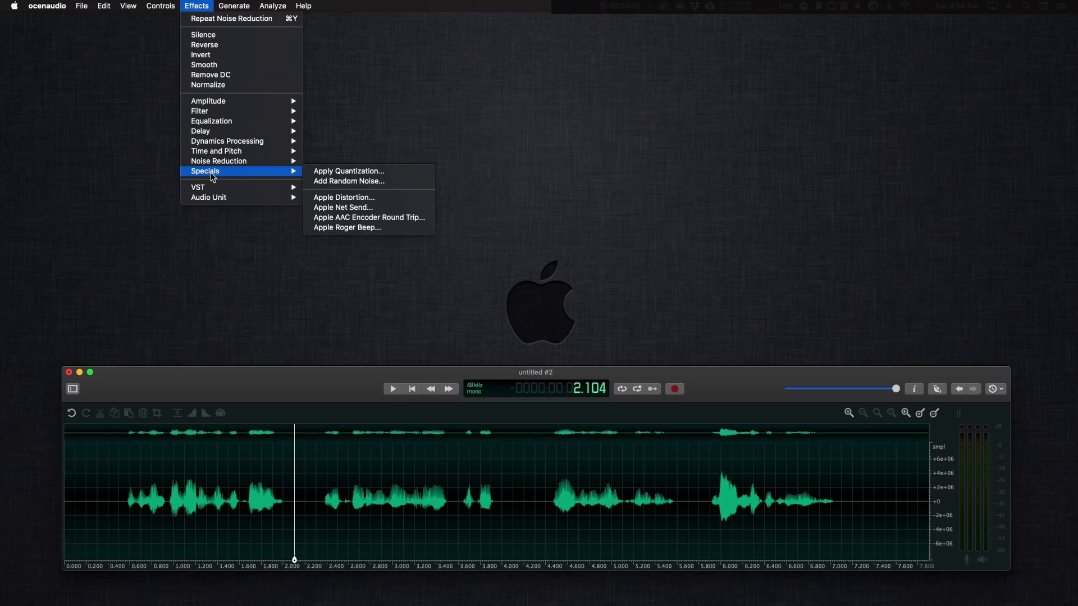
mouse_move(217, 113)
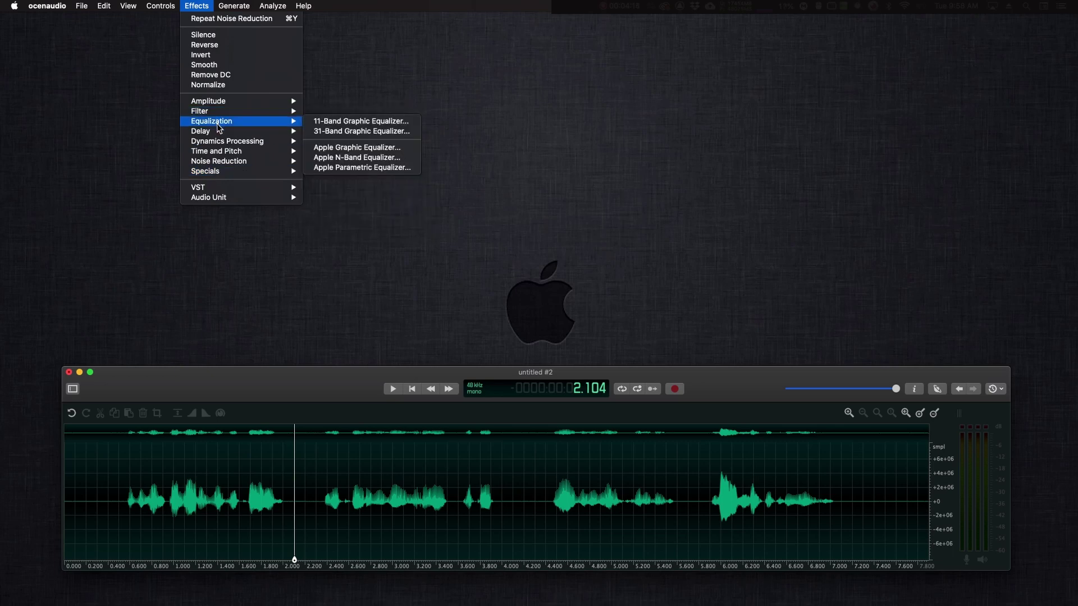
left_click(340, 121)
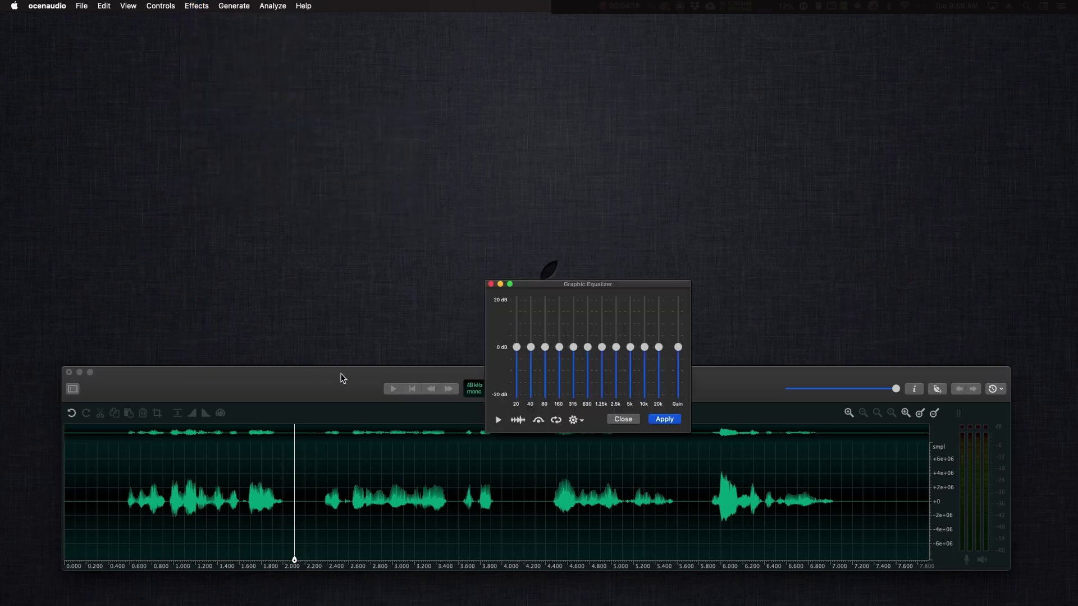
left_click_drag(560, 285, 389, 193)
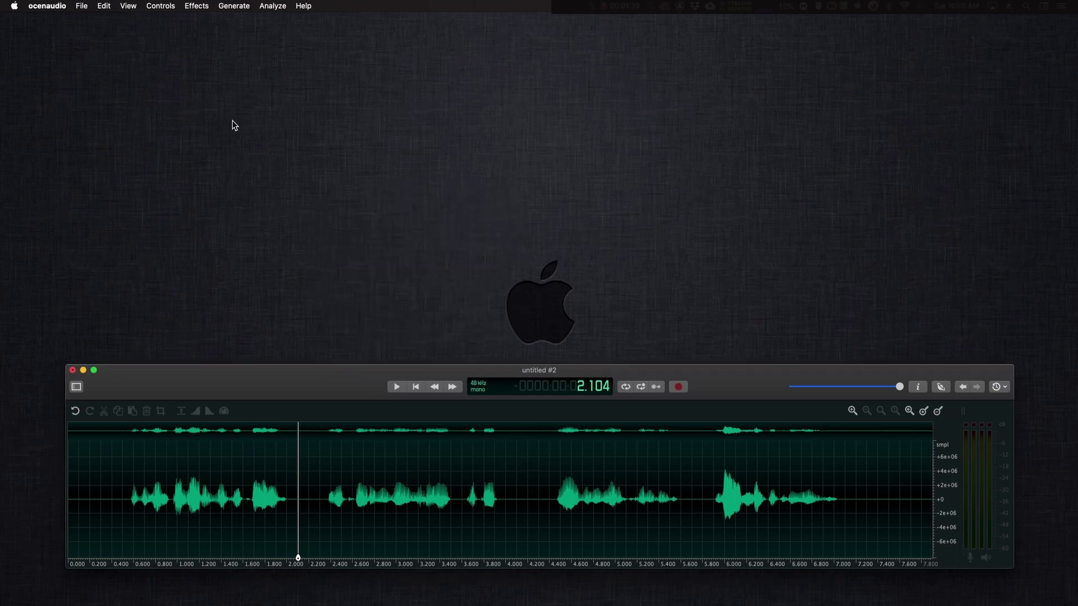
left_click(196, 5)
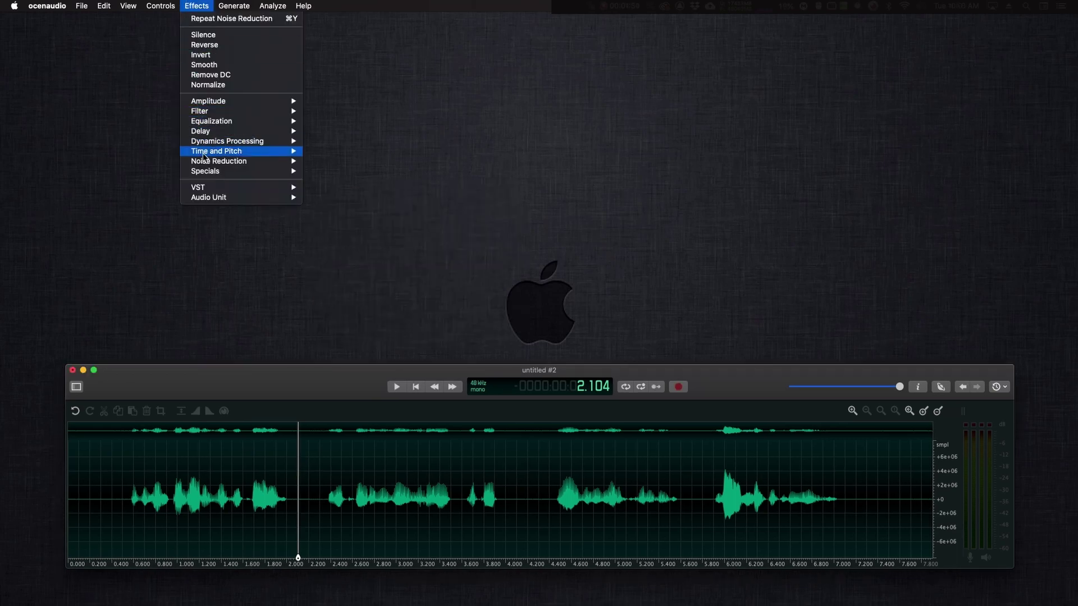
mouse_move(216, 164)
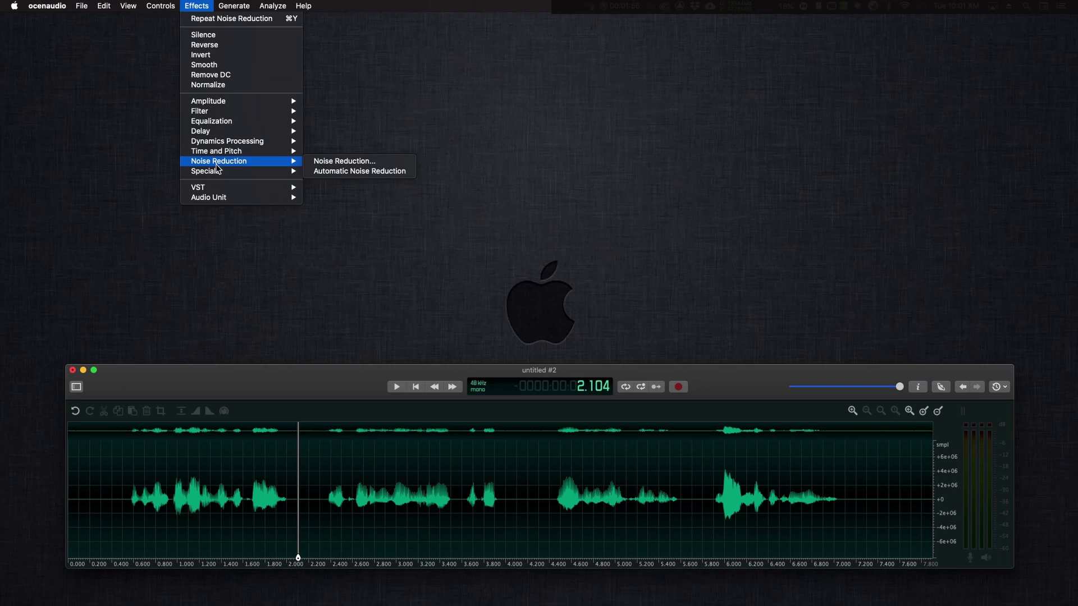
left_click(334, 163)
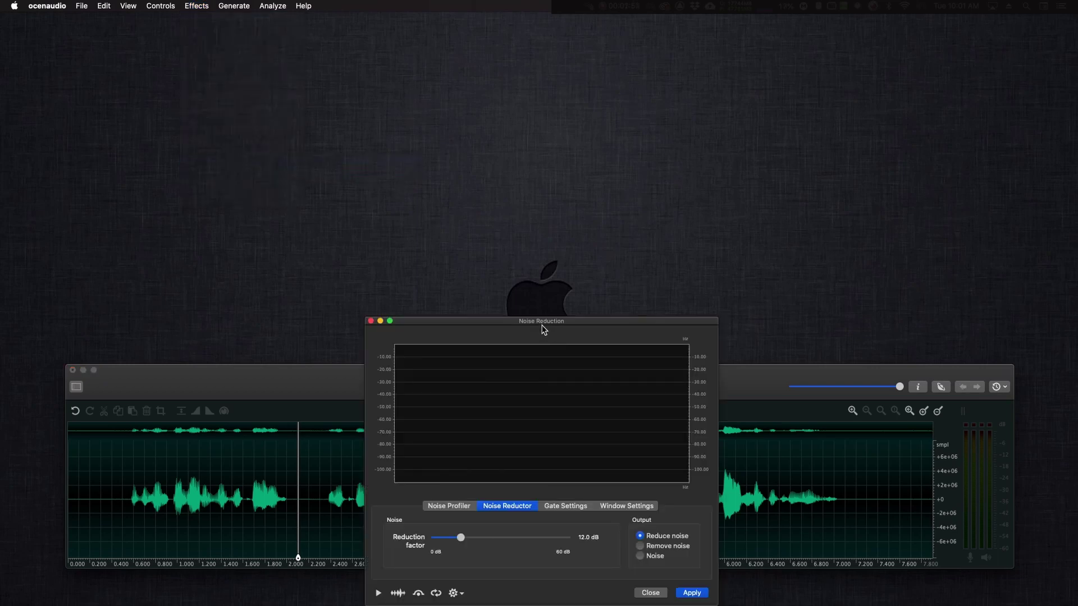
left_click_drag(544, 330, 318, 93)
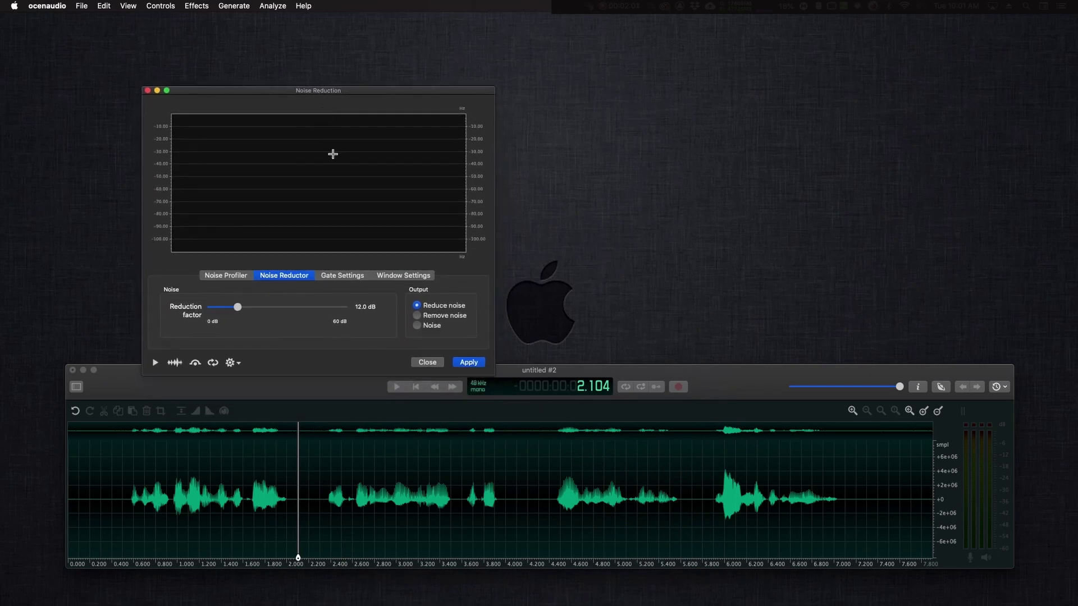
left_click(236, 275)
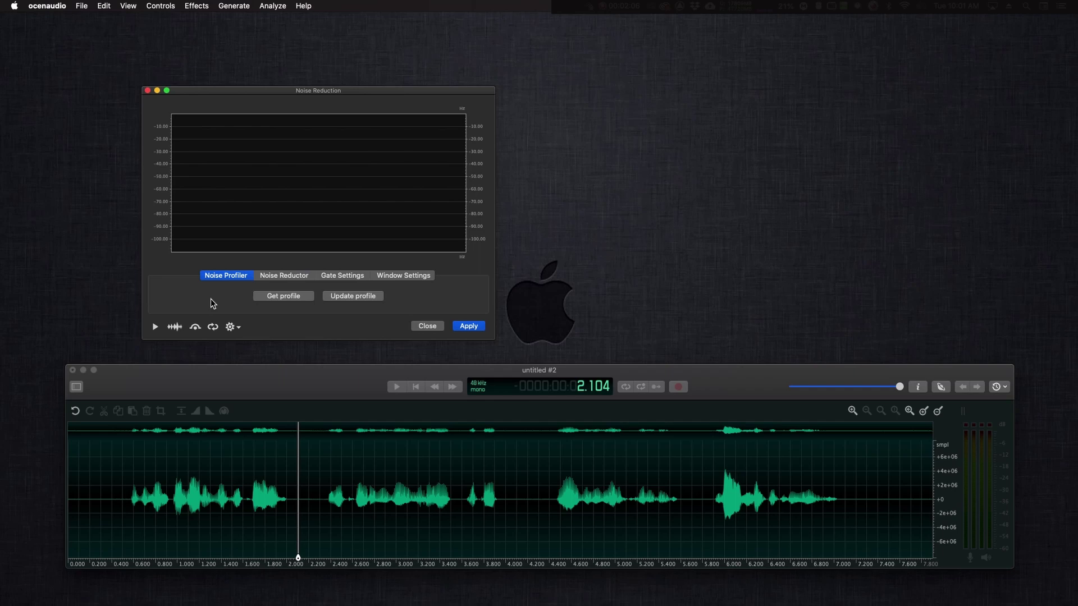
left_click(287, 275)
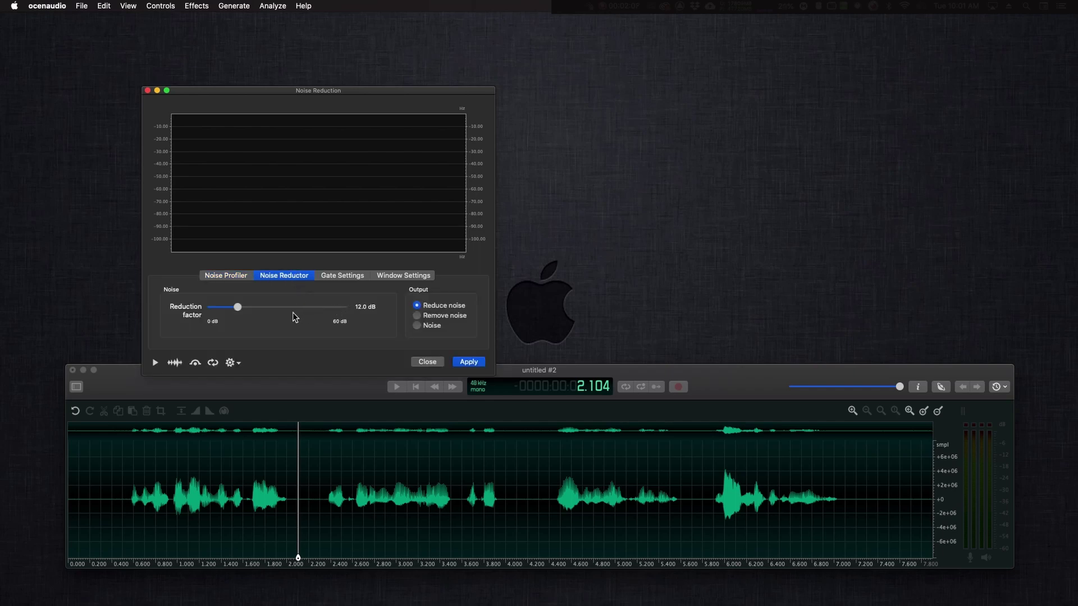
left_click(345, 277)
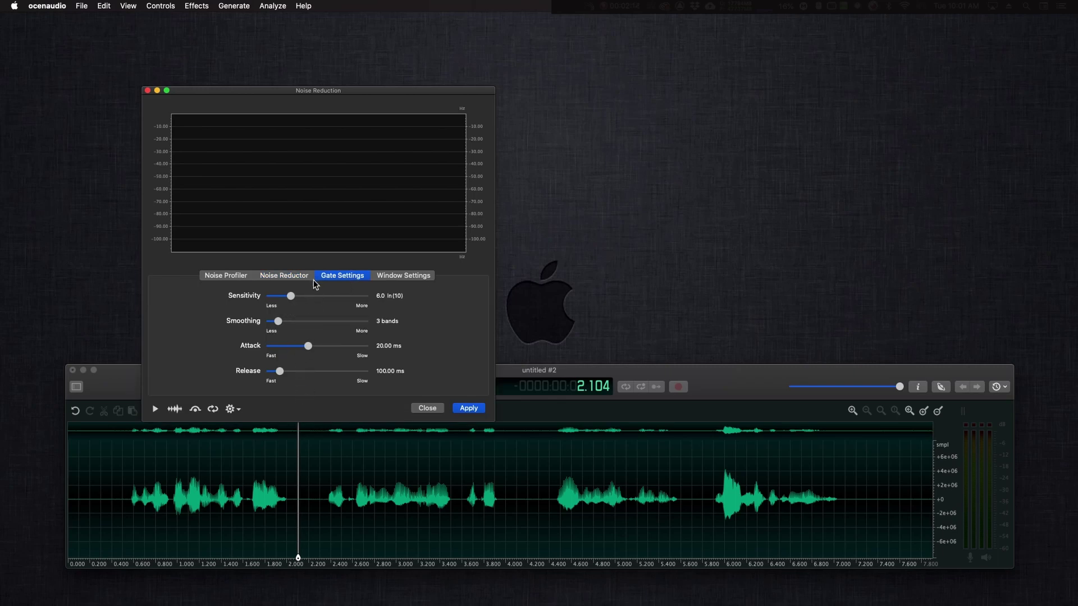
left_click(428, 409)
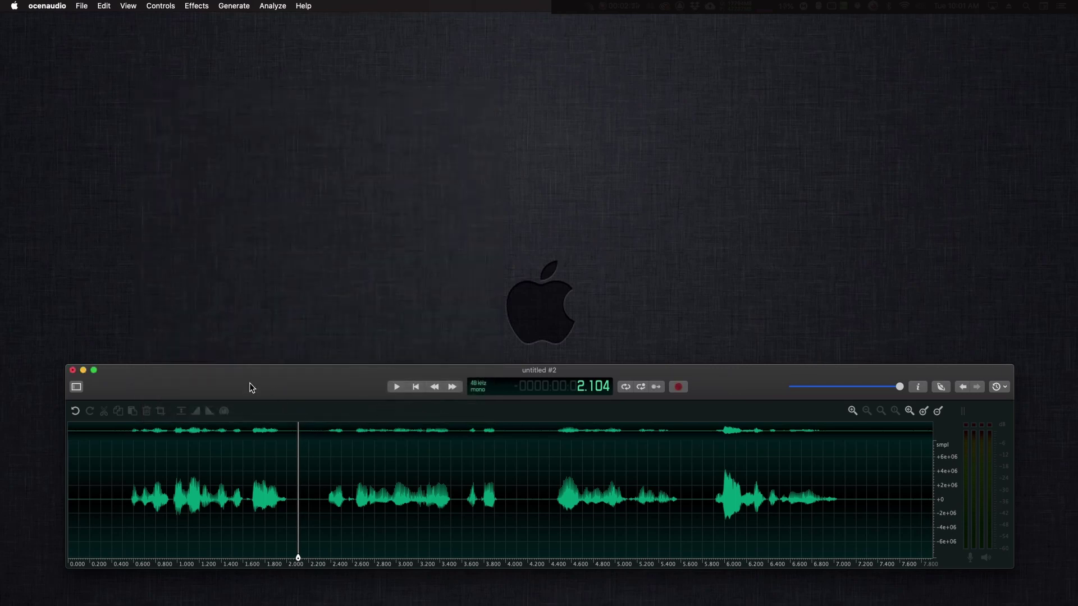
- Open the 31-Band Graphic Equalizer from Effects > Equalization and move it off the waveform
left_click(197, 6)
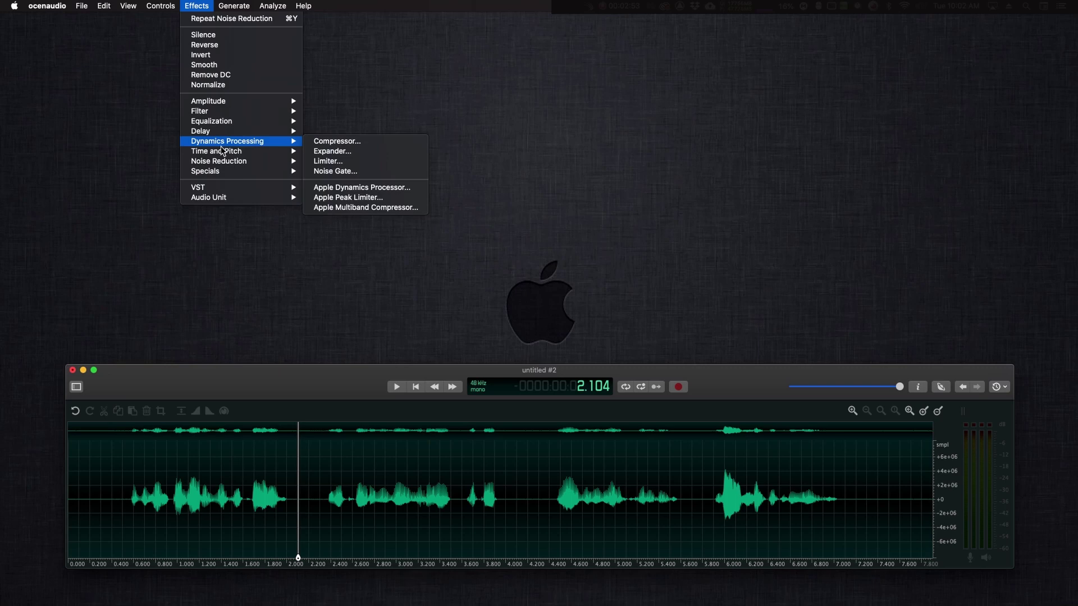
mouse_move(230, 123)
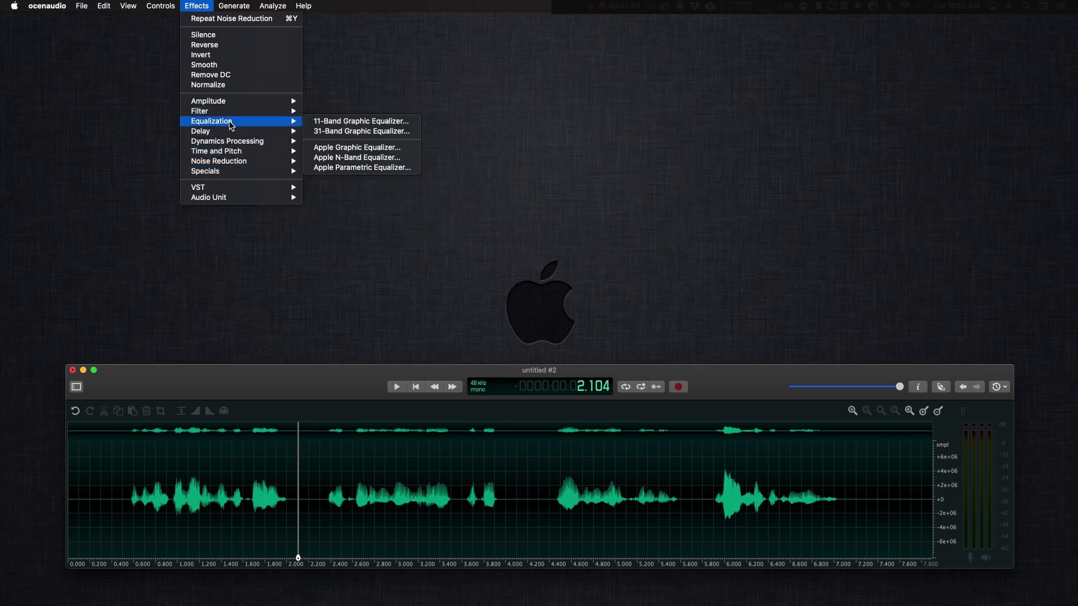
left_click(334, 131)
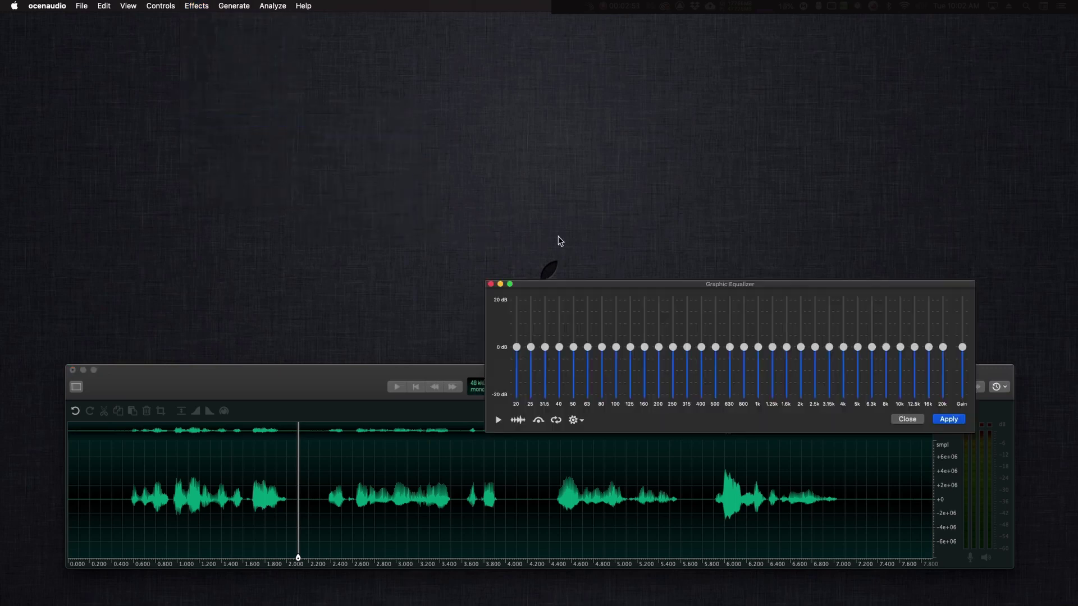
left_click_drag(582, 280, 365, 173)
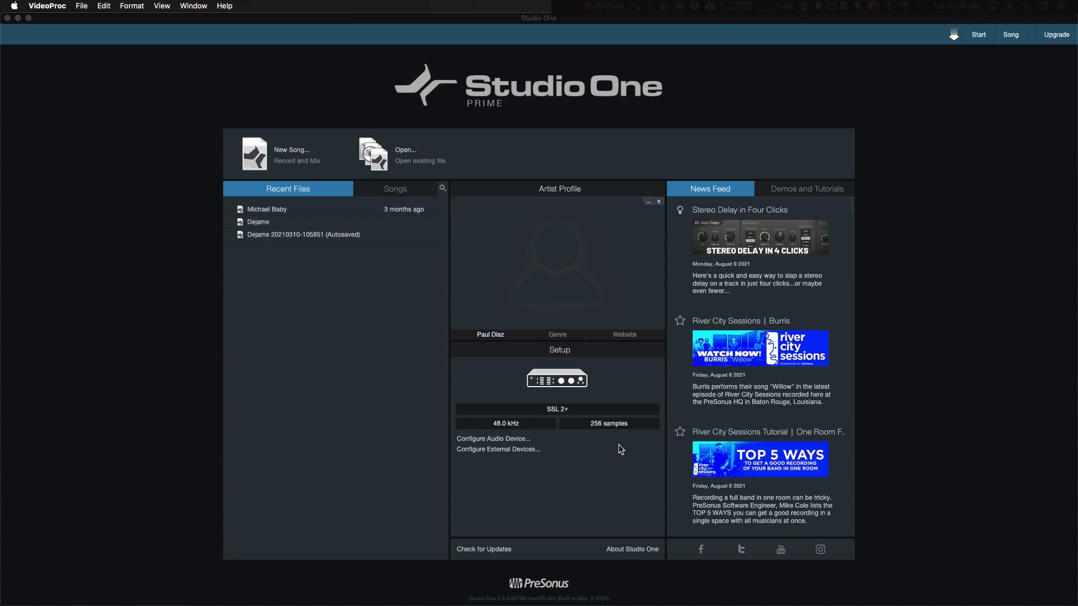
- Start a new Empty Song at 48.0 kHz, 24 Bit, 5:00 min, 120 BPM, 4/4
left_click(289, 150)
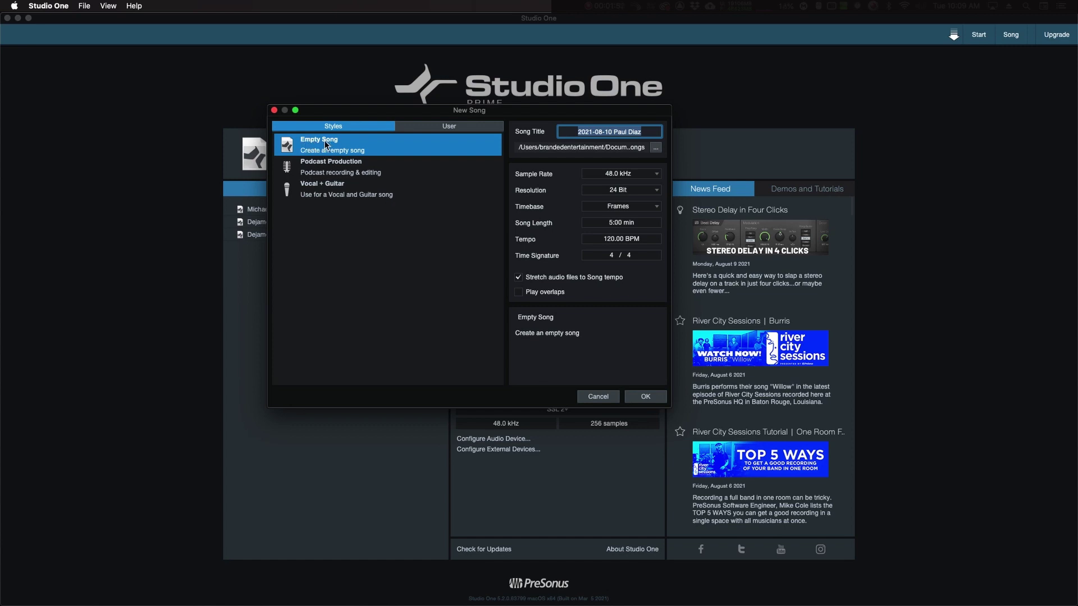
left_click(625, 176)
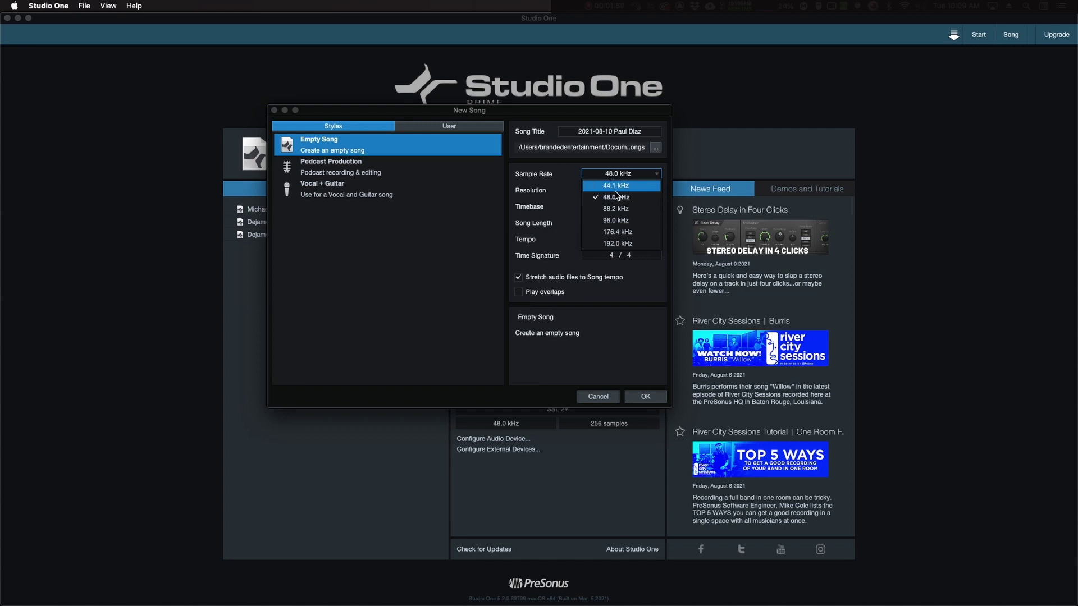
left_click(617, 198)
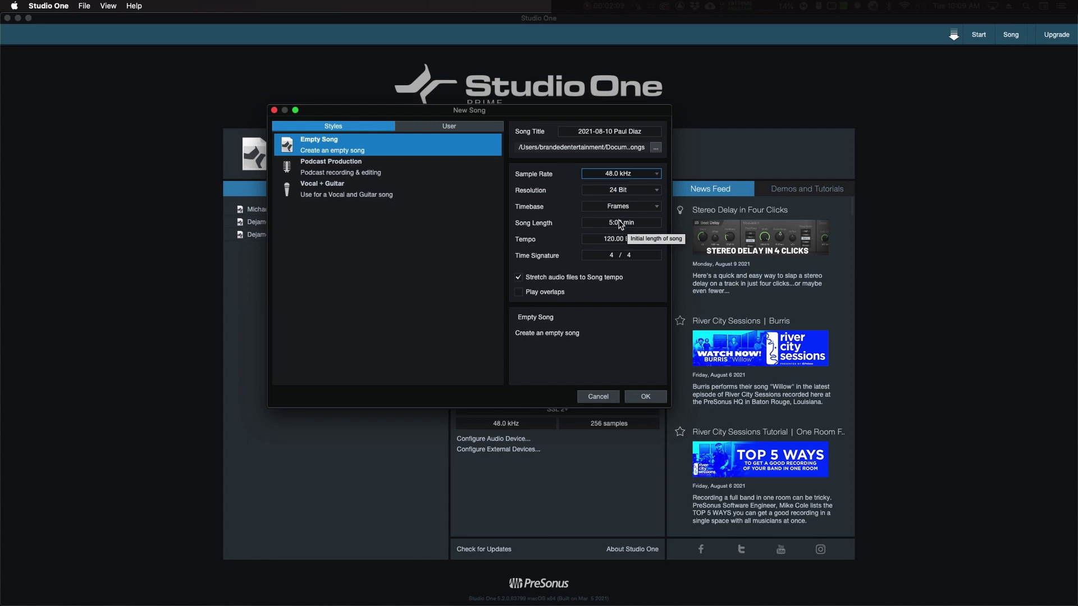
- Create the song, add one mono audio track and enlarge it to show its routing
left_click(650, 402)
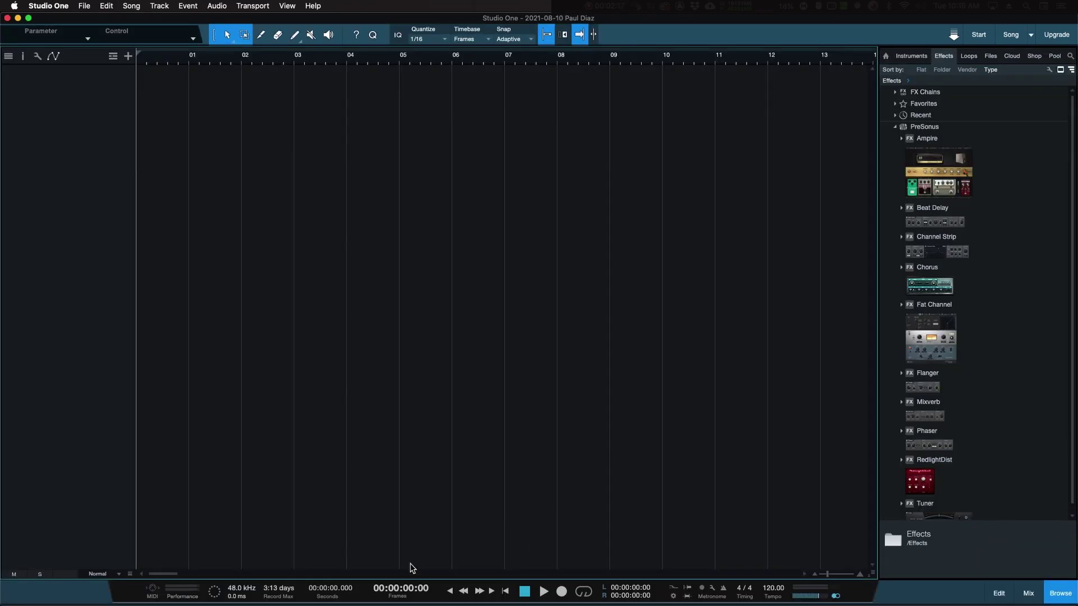
right_click(201, 140)
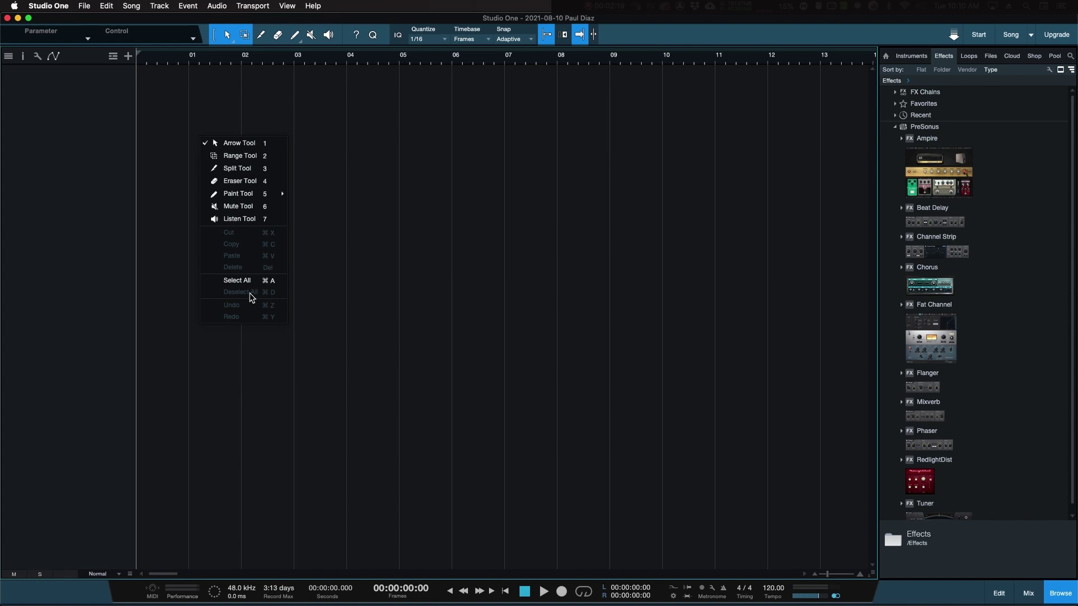
left_click(103, 123)
right_click(94, 106)
left_click(115, 110)
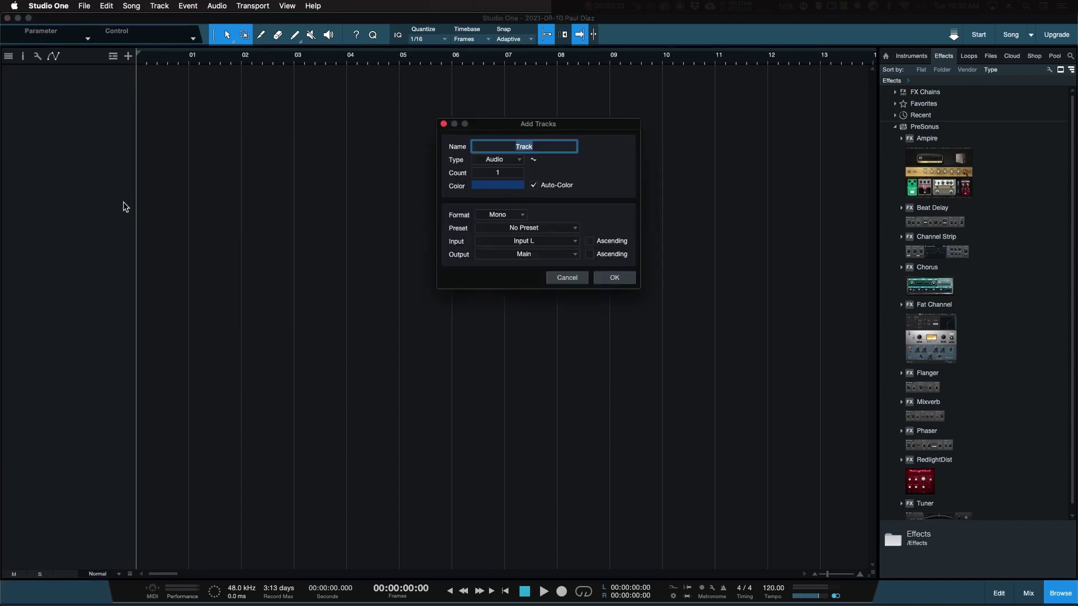
left_click(600, 276)
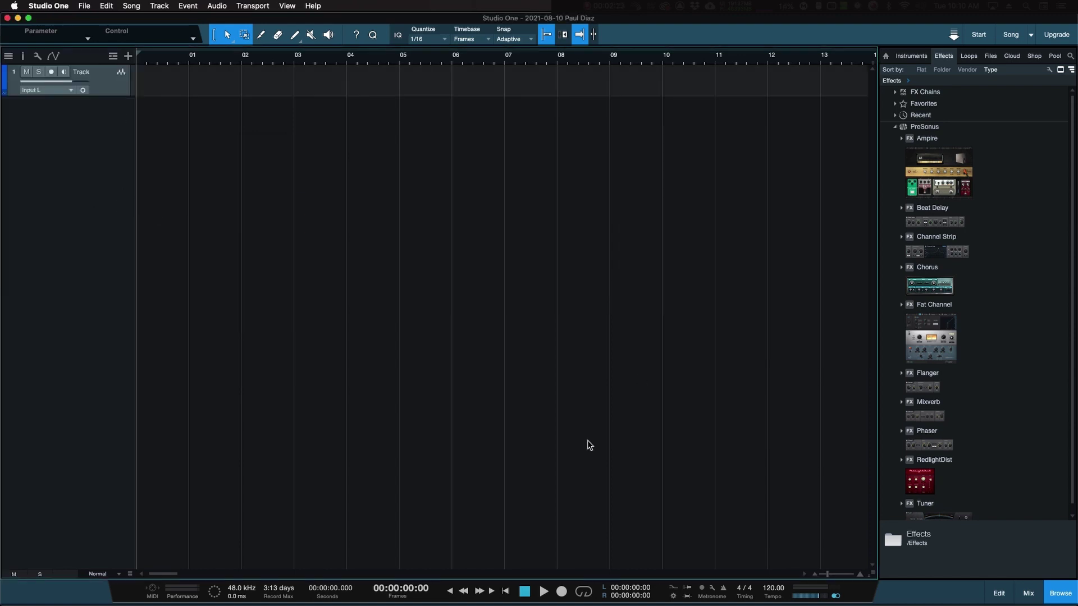
left_click_drag(117, 95, 111, 164)
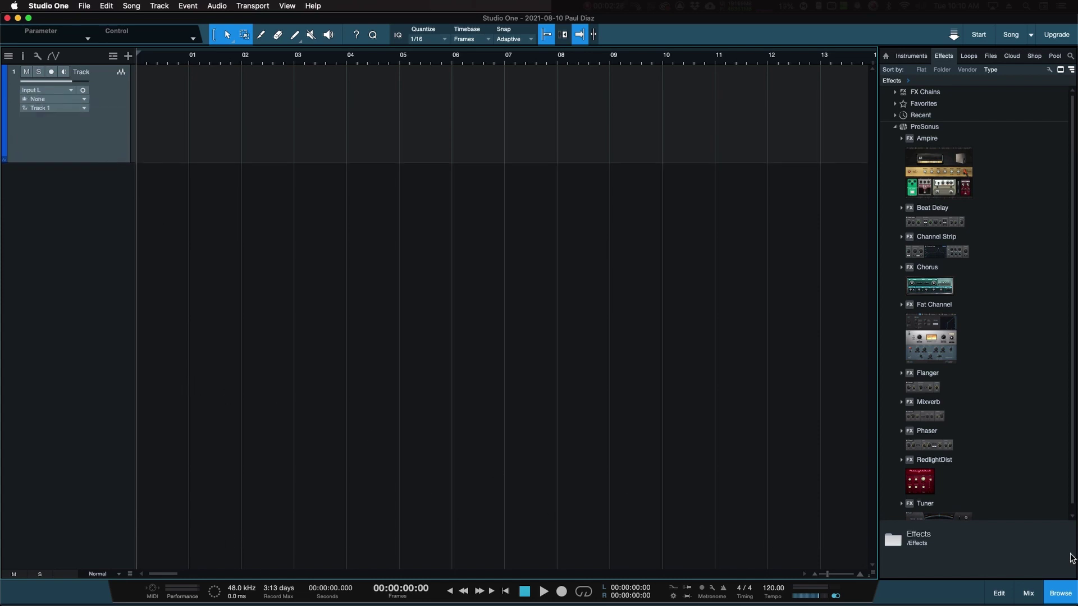
- Show the mixer with the Instruments panel and channel list hidden
left_click(1028, 594)
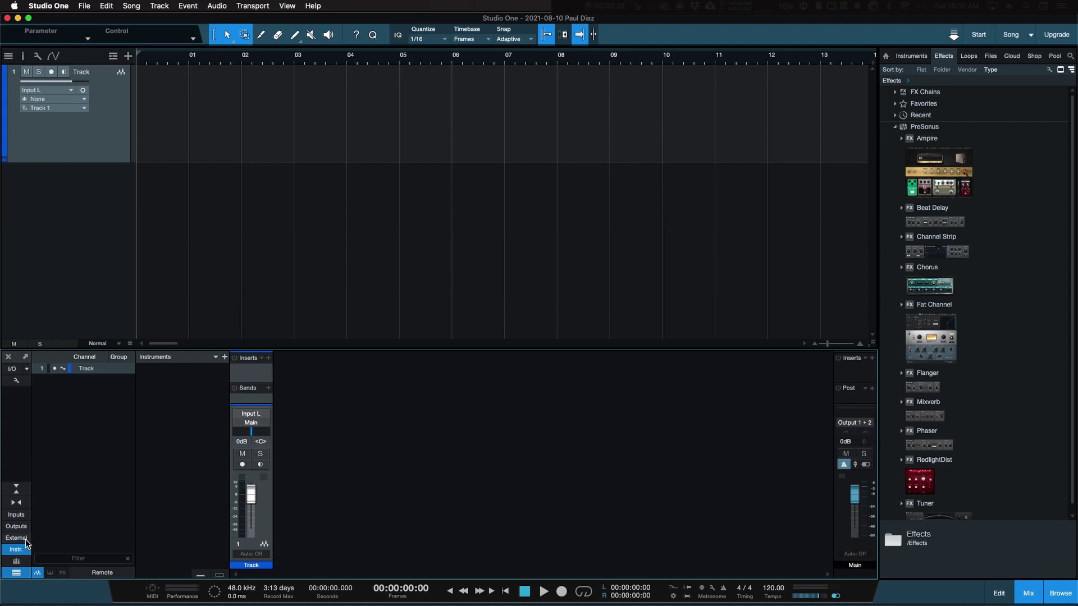
left_click(20, 552)
left_click(19, 572)
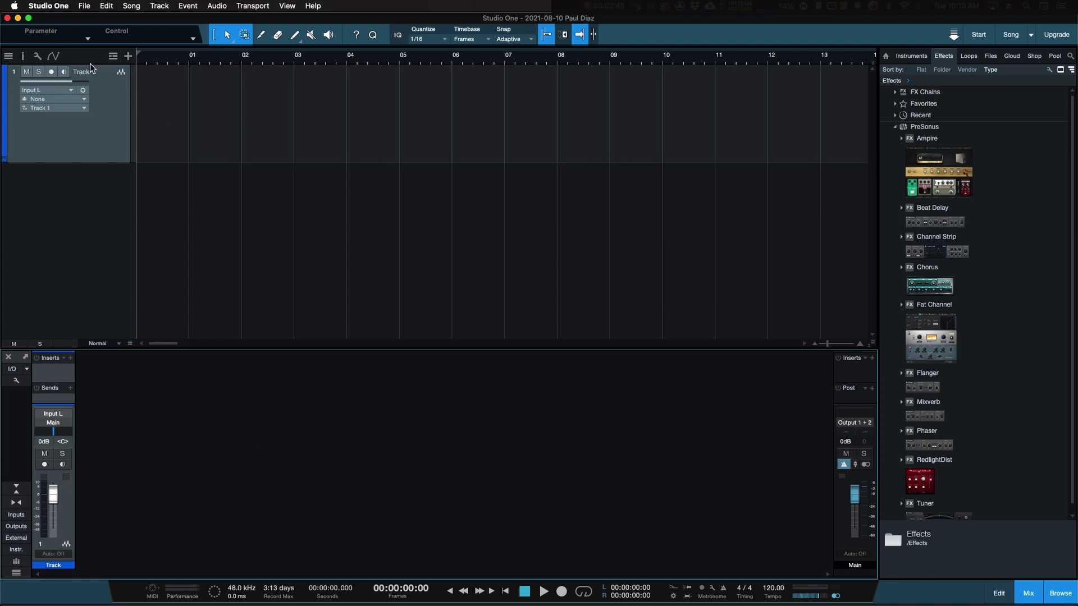
- Arm Track 1 and record the first voiceover take
left_click(54, 72)
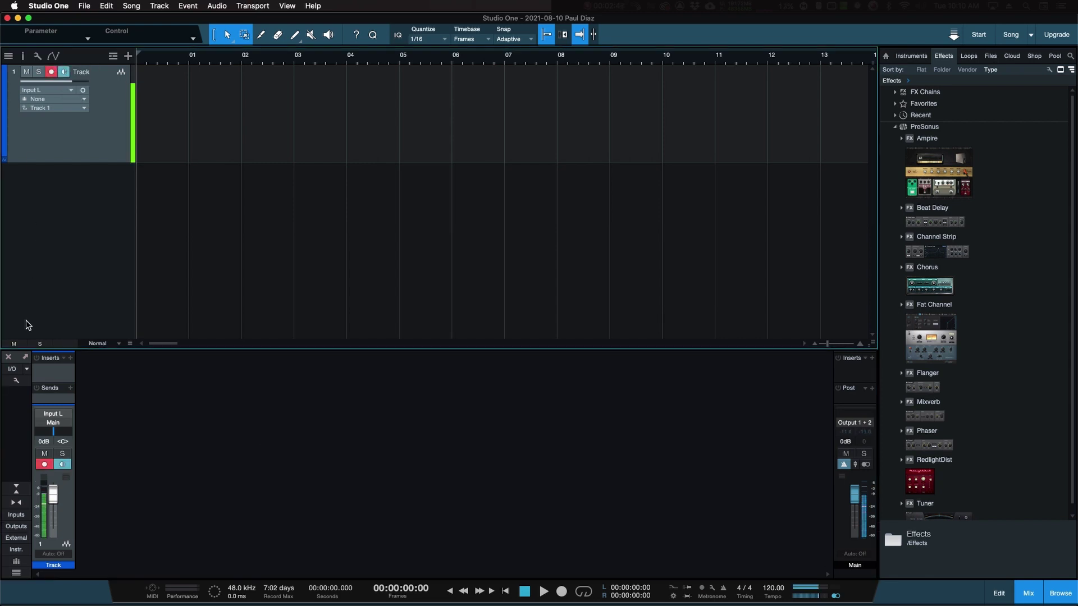
left_click(561, 592)
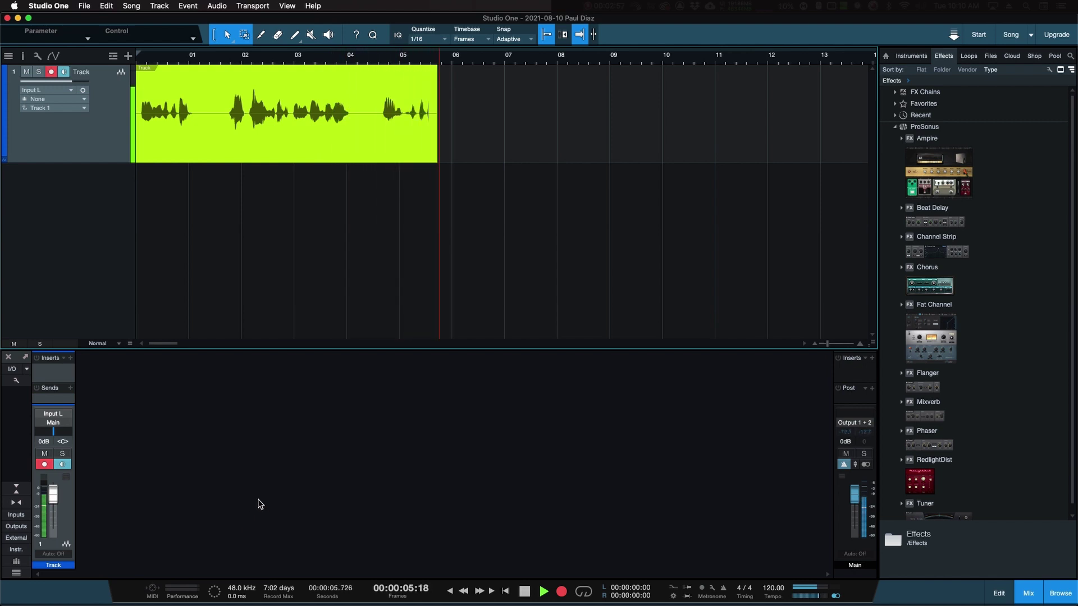
key("space")
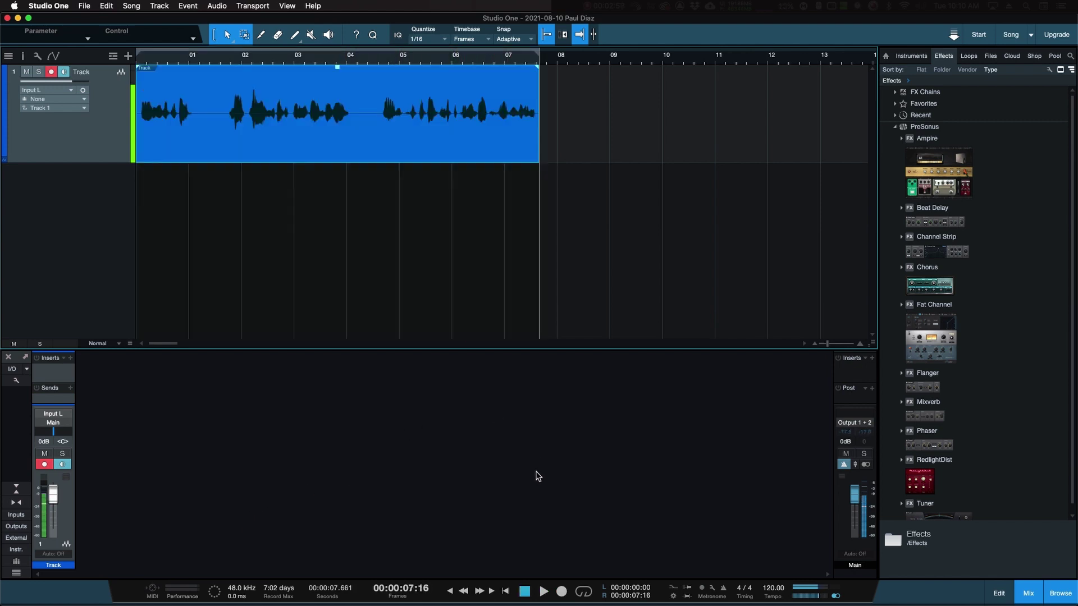
- Delete bars 04–07 of the take and record a new take from bar 04
left_click(379, 113)
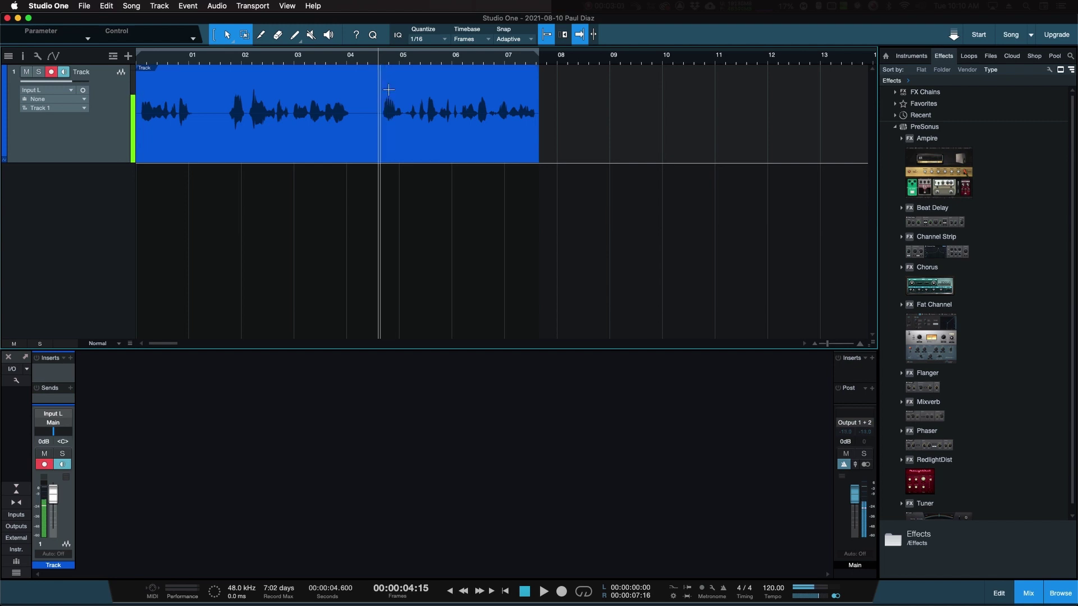
left_click_drag(379, 112, 539, 107)
key("Delete")
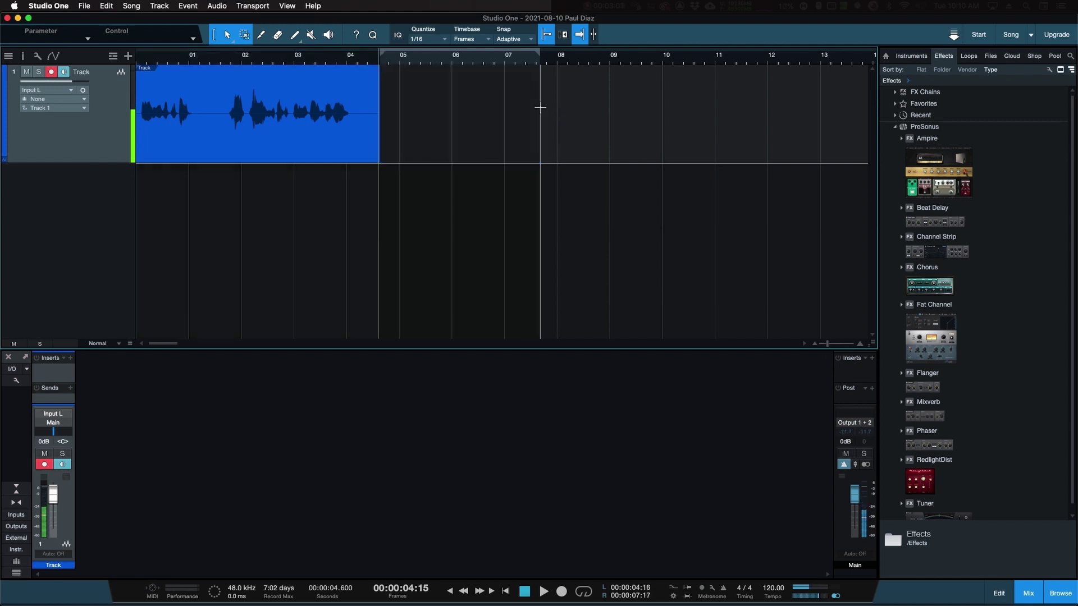
left_click(563, 594)
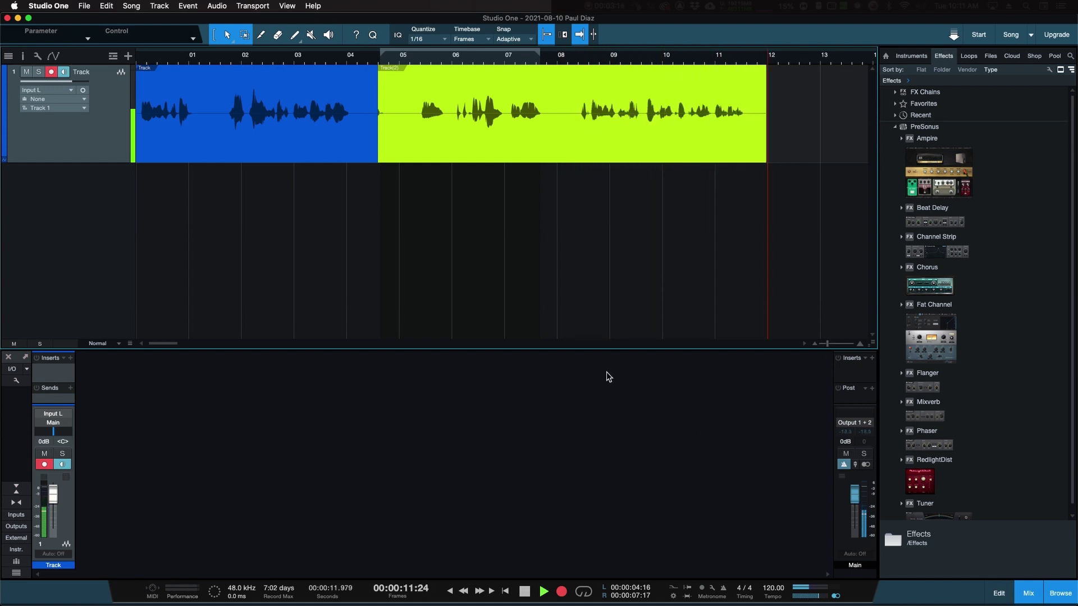
key("space")
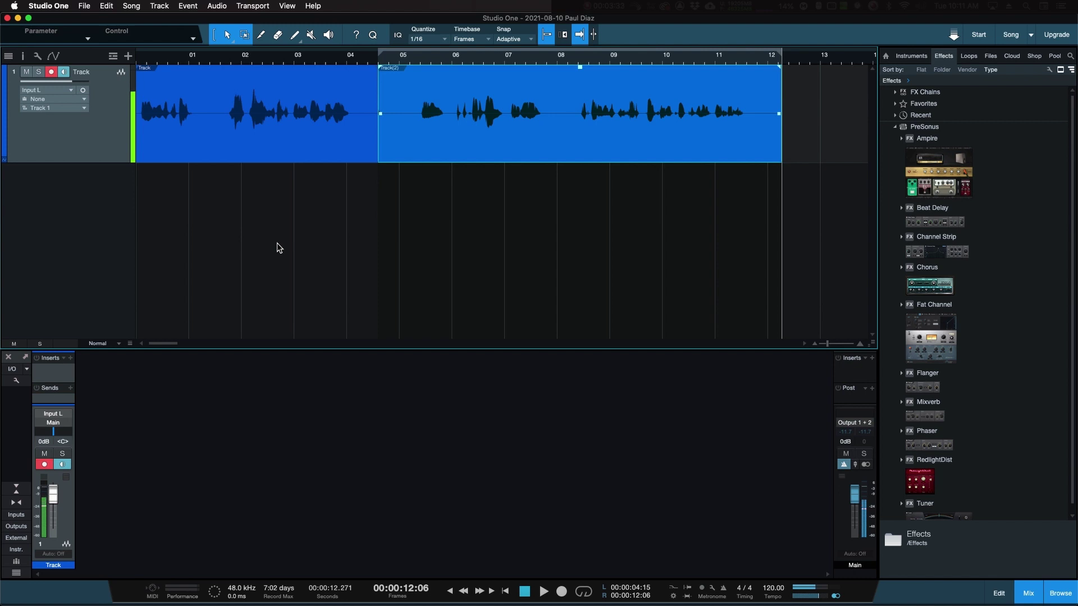
- Disarm Track 1 and drop the PreSonus Channel Strip onto its mixer Inserts
key("r")
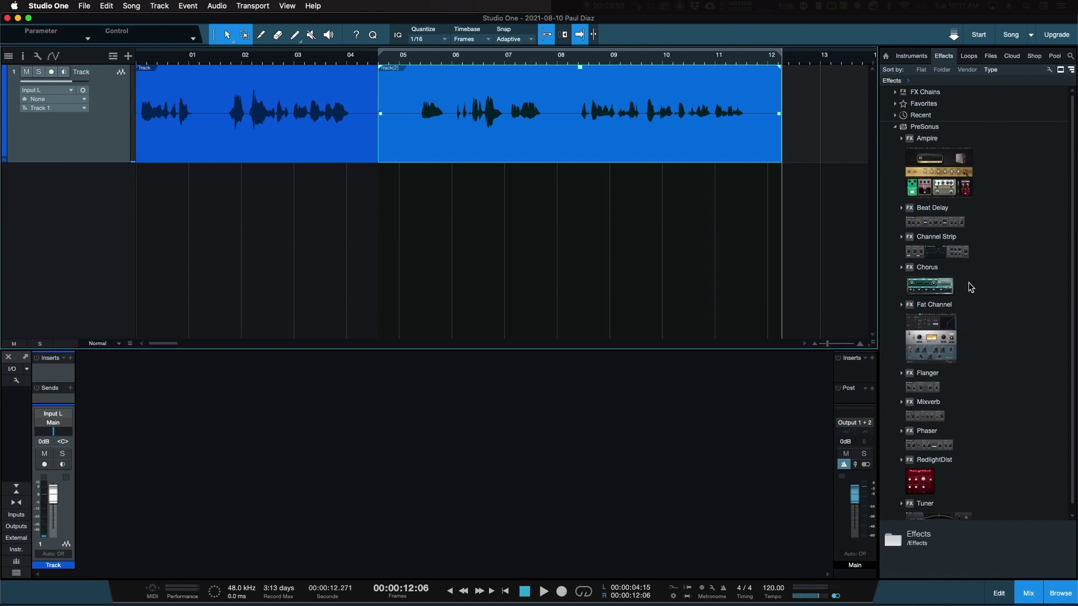
double_click(931, 323)
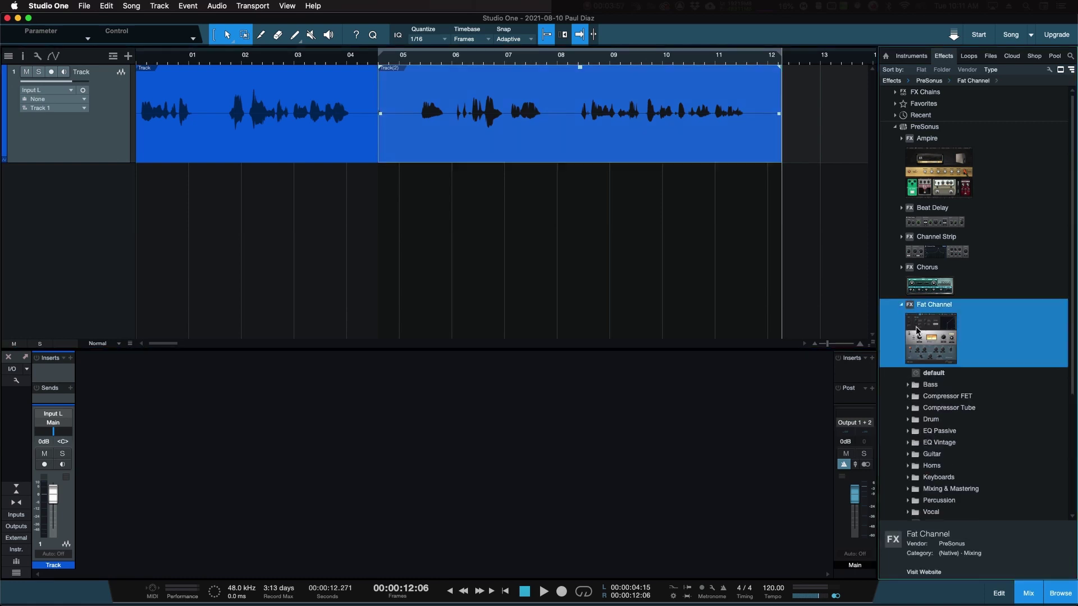
left_click(902, 306)
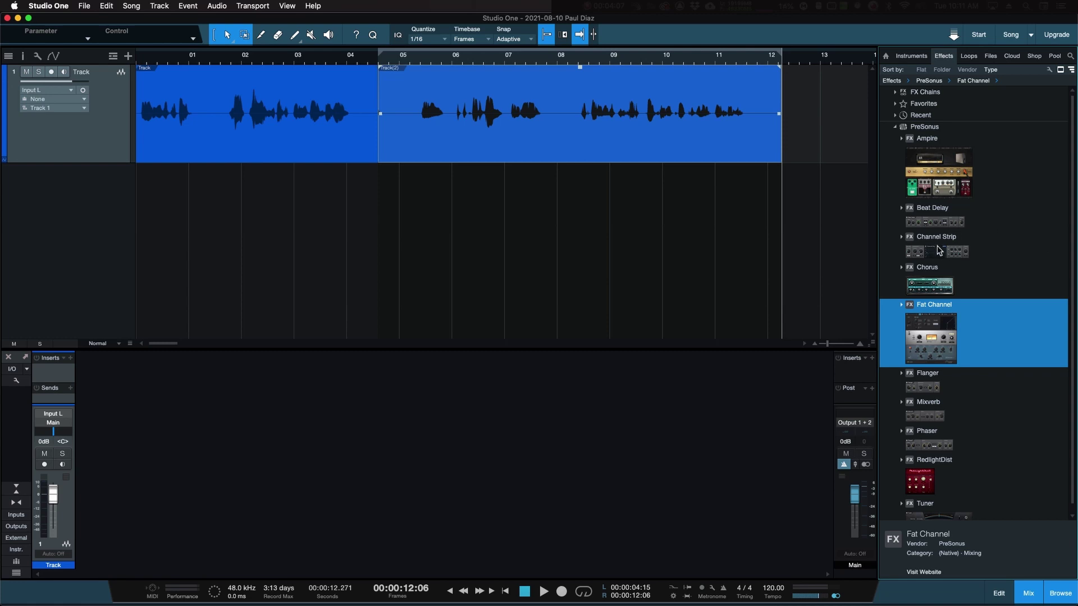
left_click_drag(940, 250, 61, 370)
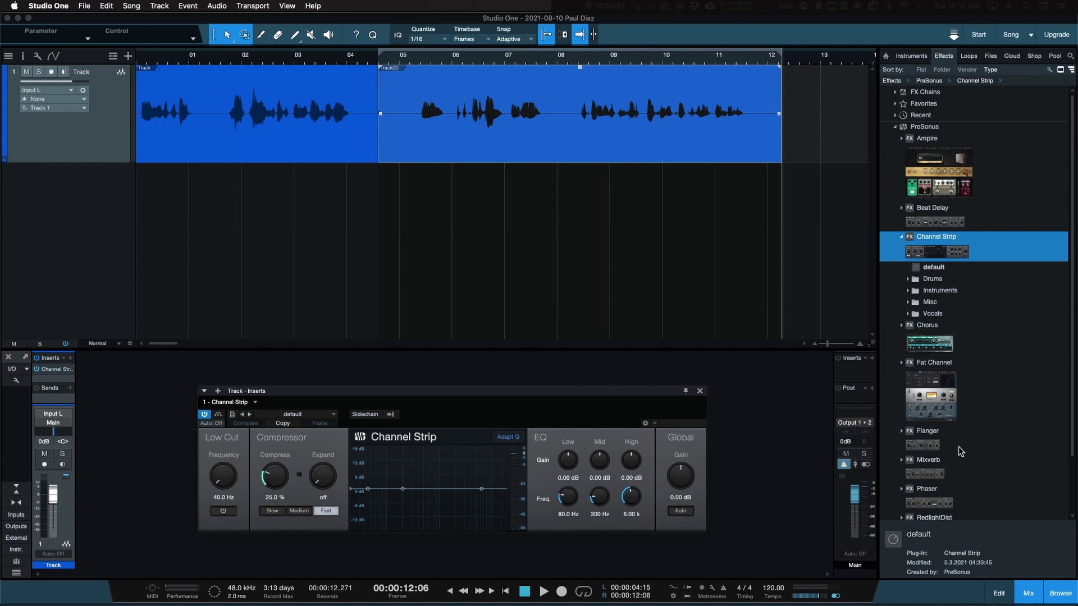
scroll(967, 458, "down", 1)
scroll(968, 459, "down", 3)
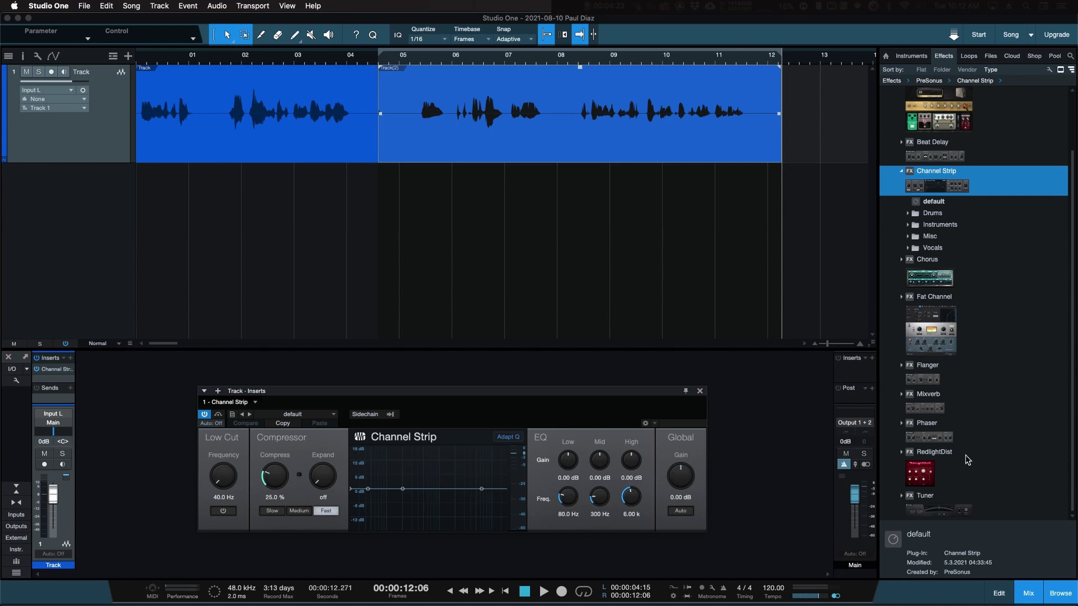
scroll(966, 459, "up", 3)
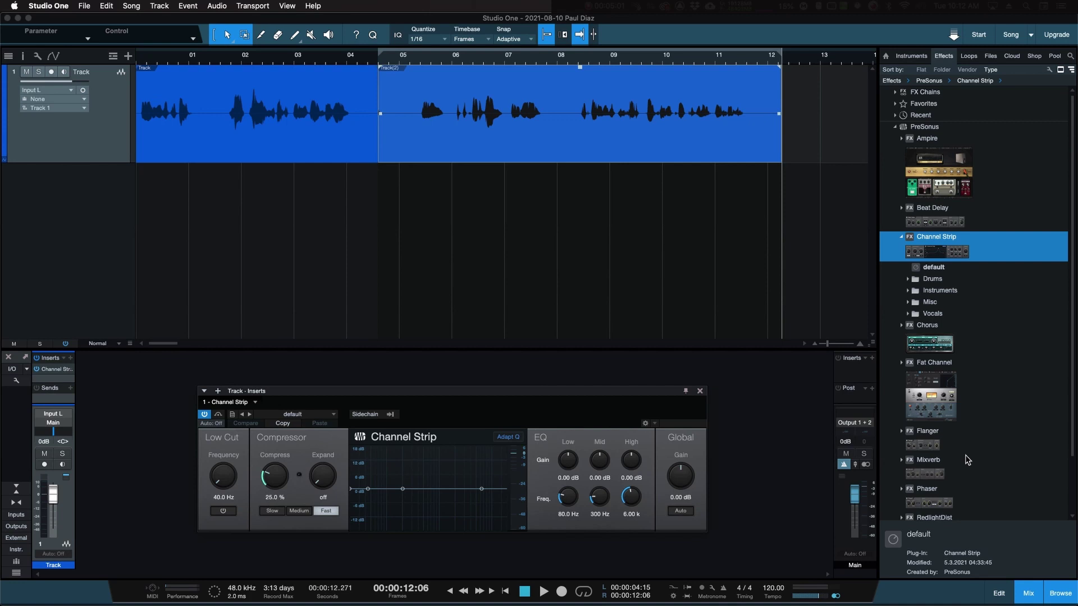
left_click_drag(387, 399, 407, 395)
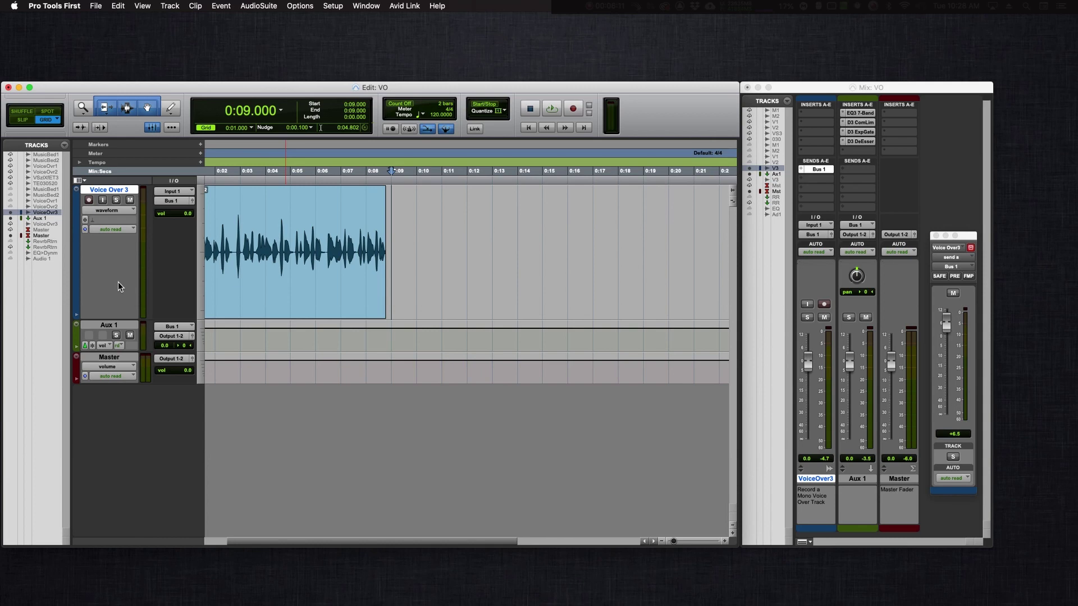
- Arm Voice Over 3 and record a new voice-over take
left_click(89, 200)
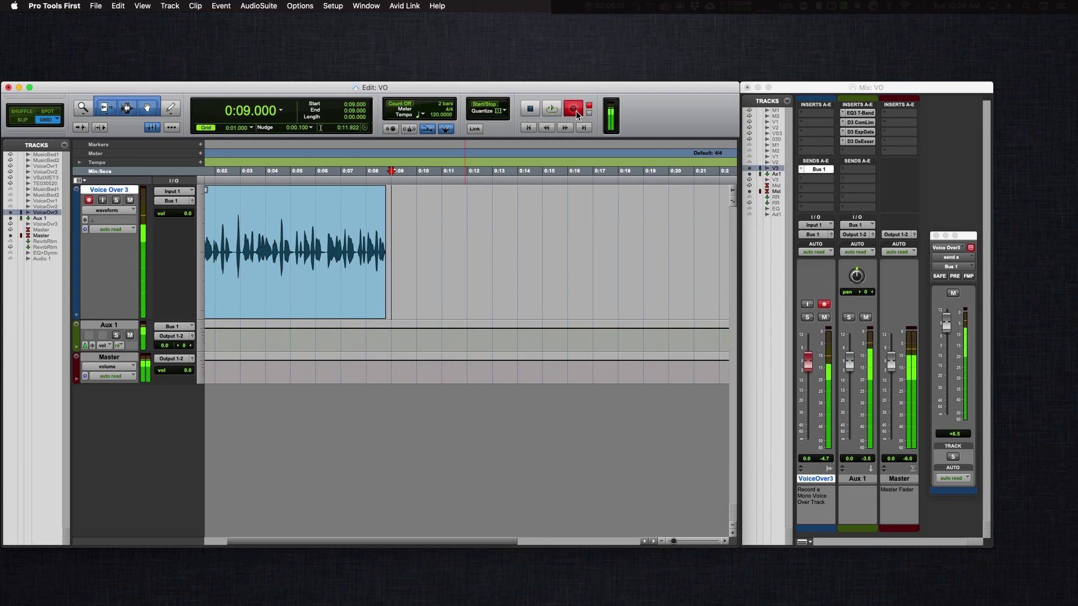
key("space")
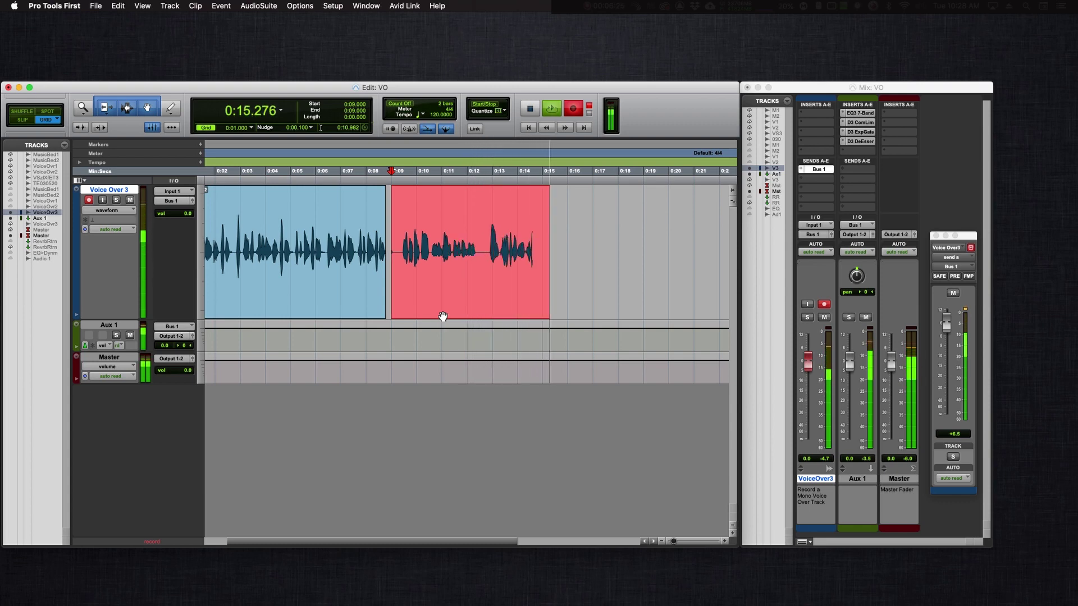
key("space")
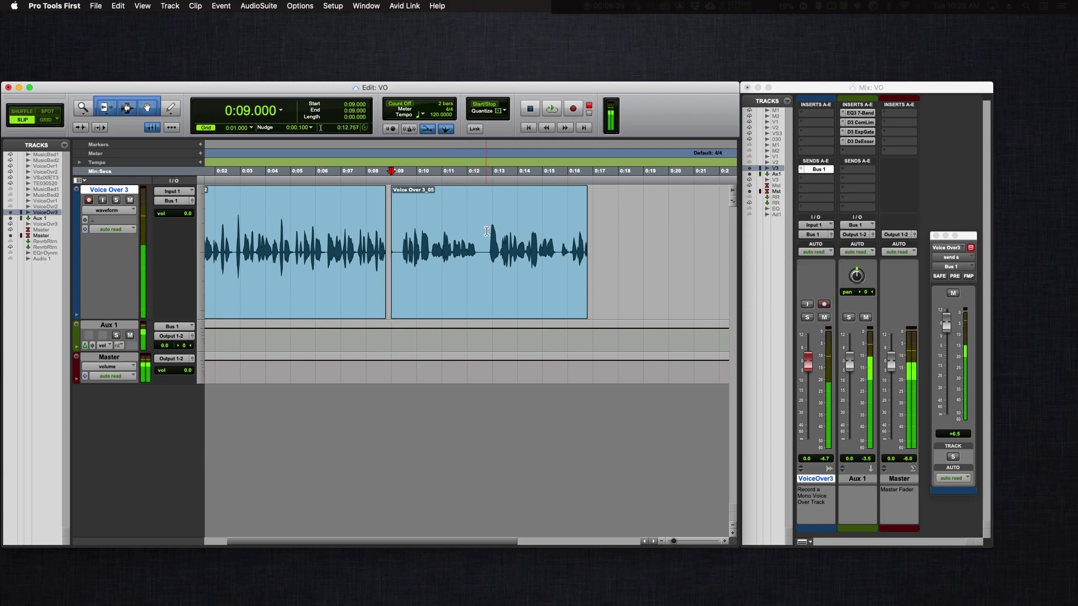
- Delete the tail from 0:12.757 to 0:17.476 and record a replacement take from 0:12.757
left_click_drag(487, 231, 605, 248)
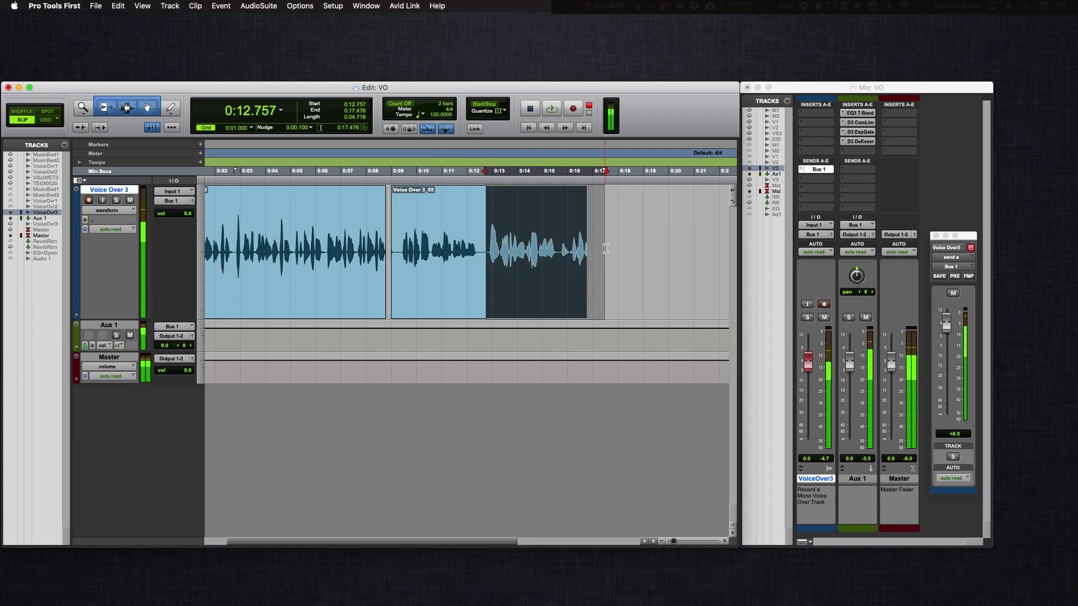
key("Delete")
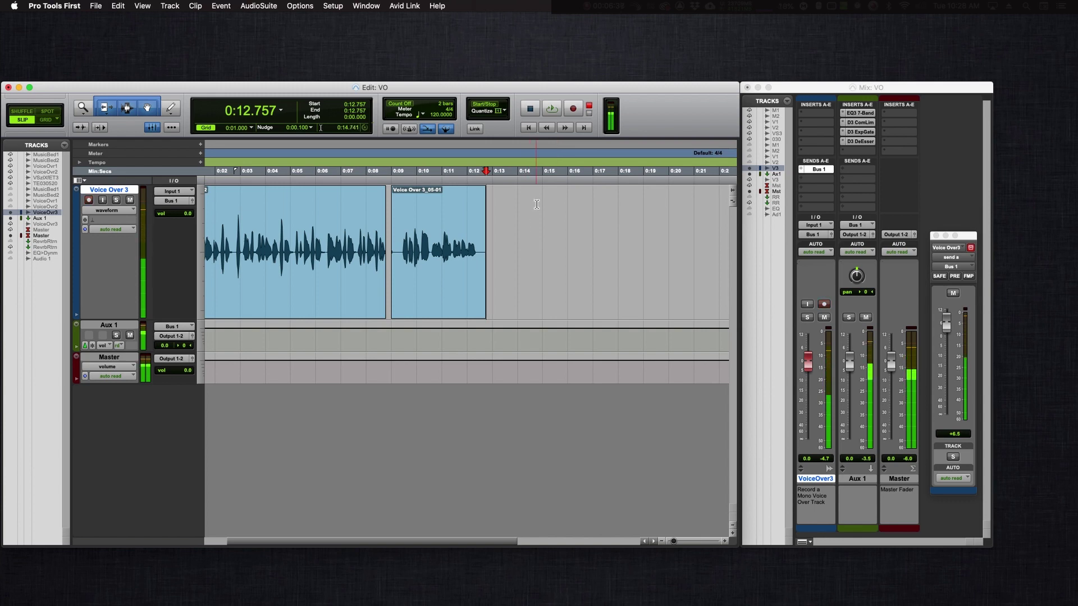
left_click(552, 109)
left_click(530, 109)
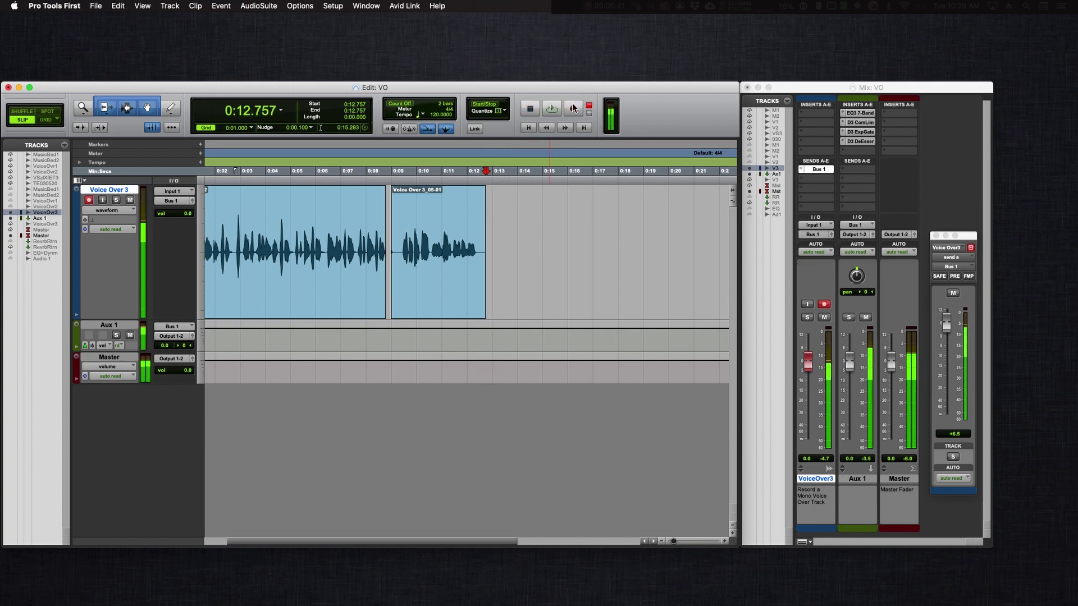
left_click(573, 107)
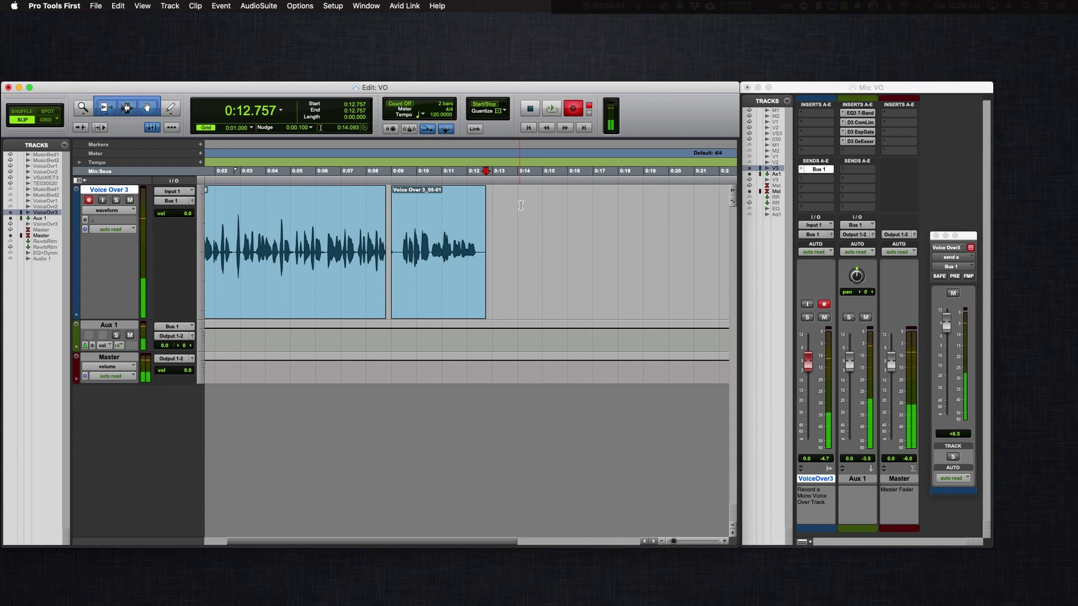
key("space")
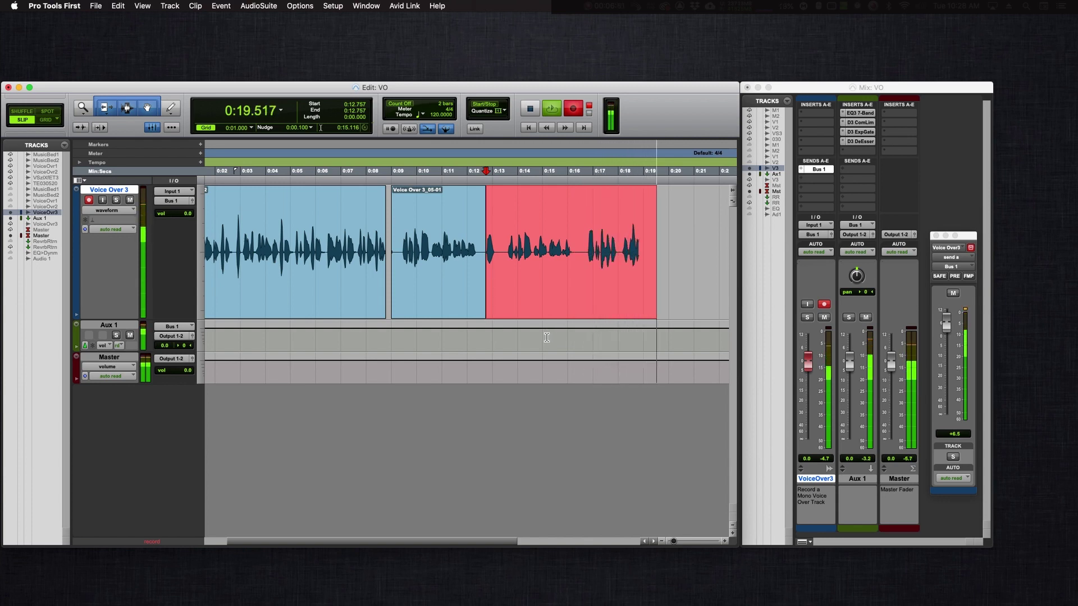
key("space")
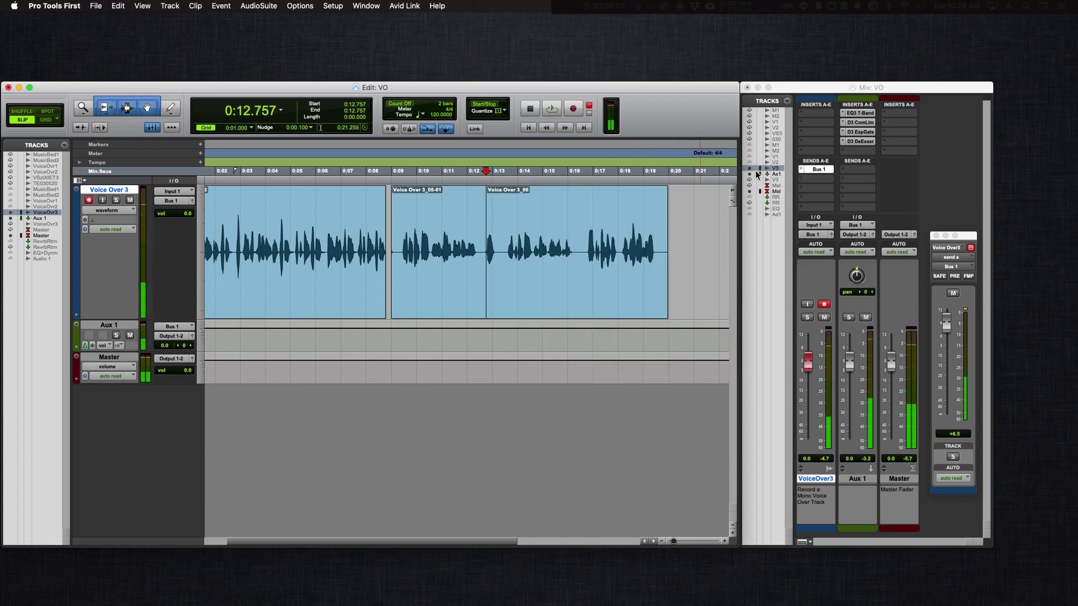
- Open Aux 1's EQ3 7-Band plug-in and move its window higher
left_click(855, 113)
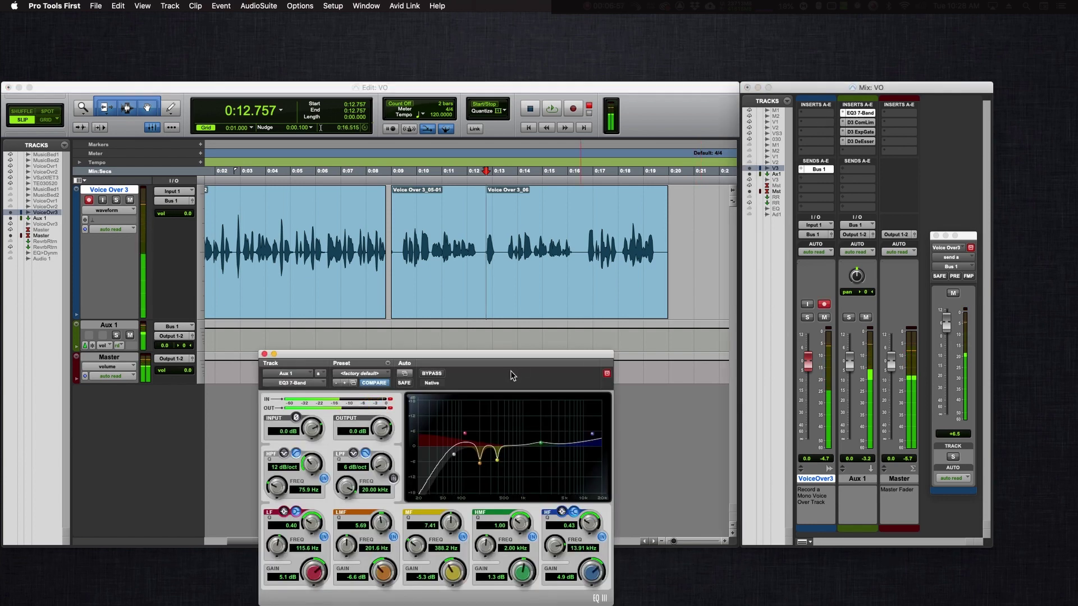
left_click_drag(513, 354, 494, 292)
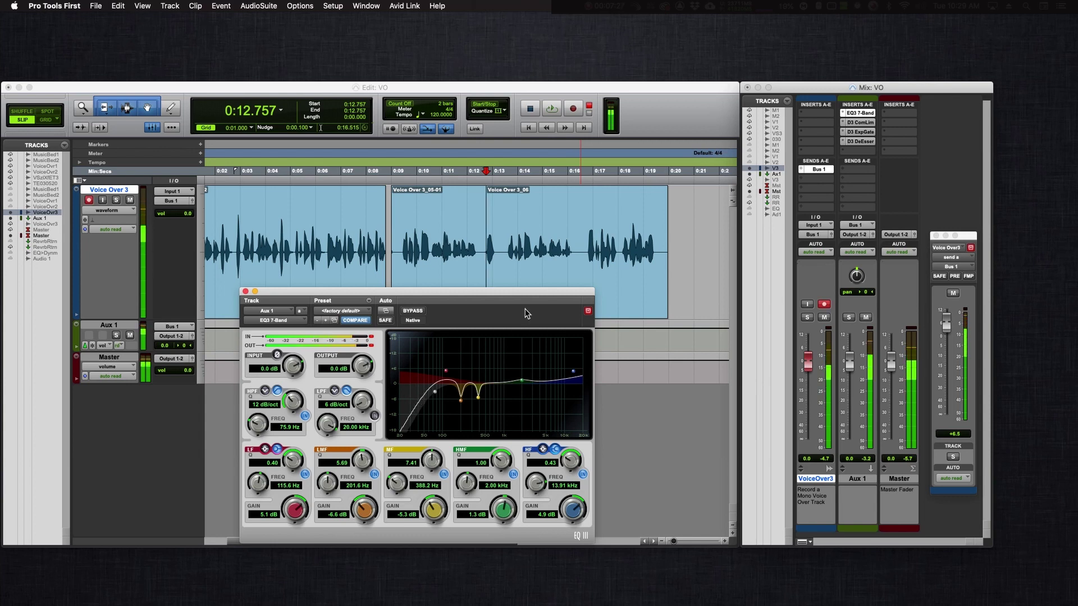
- View Aux 1's D3 ComLim settings, then its D3 ExpGate window, shifted right
left_click(865, 123)
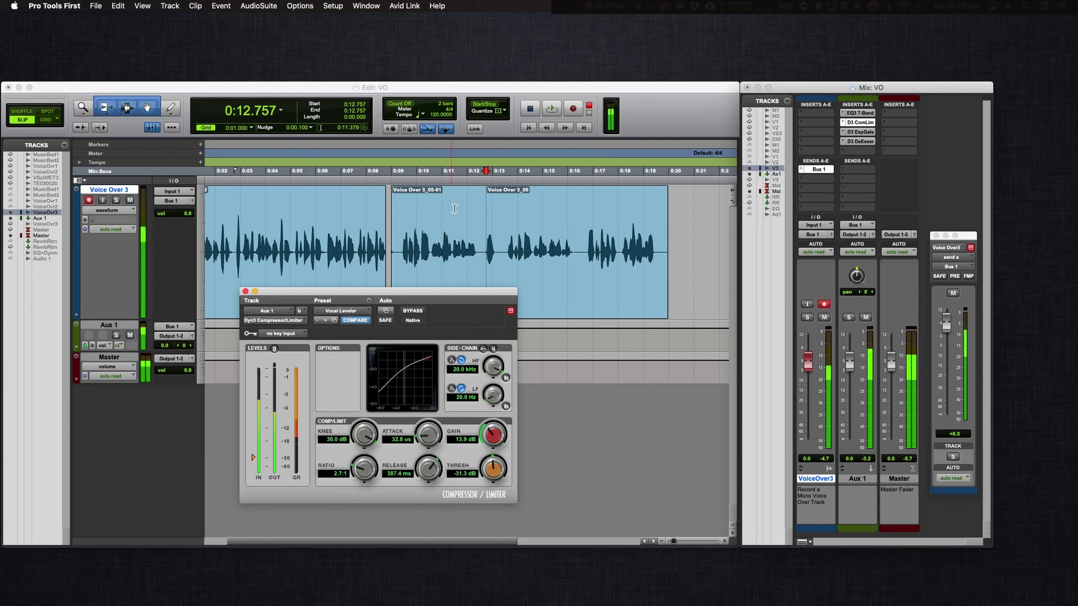
left_click(299, 310)
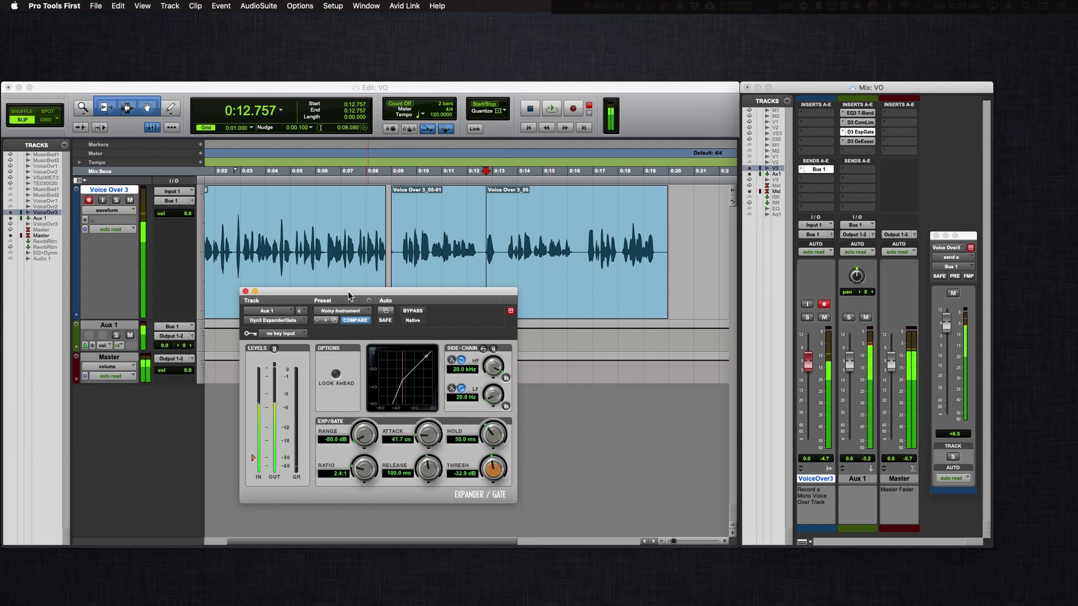
left_click_drag(347, 292, 376, 302)
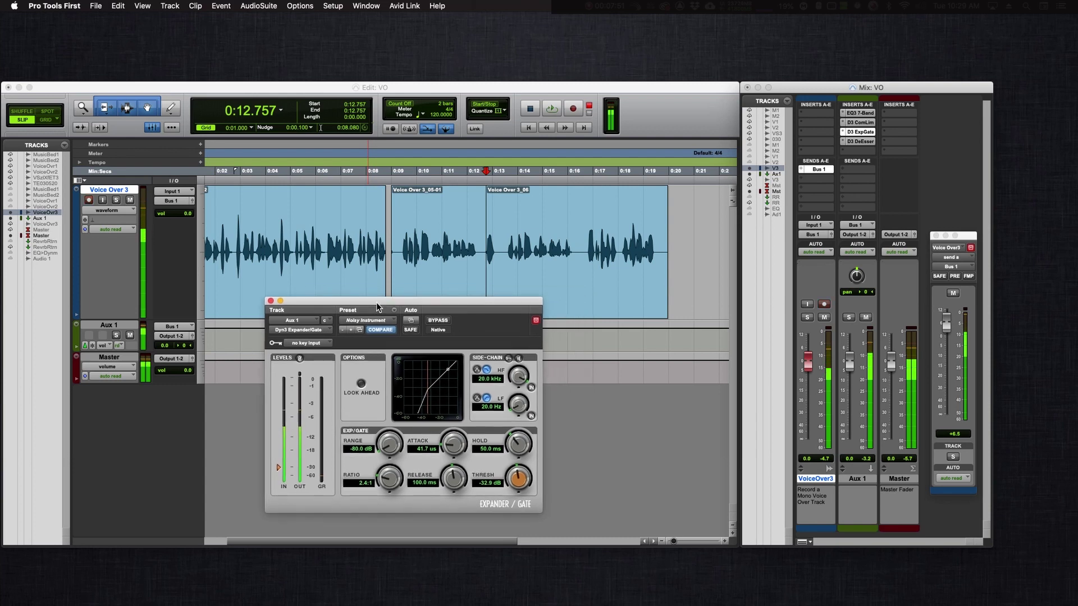
- Show Aux 1's Dyn3 De-Esser on the Male De-Ess preset (10.2 kHz, -3.5 dB range)
left_click(858, 141)
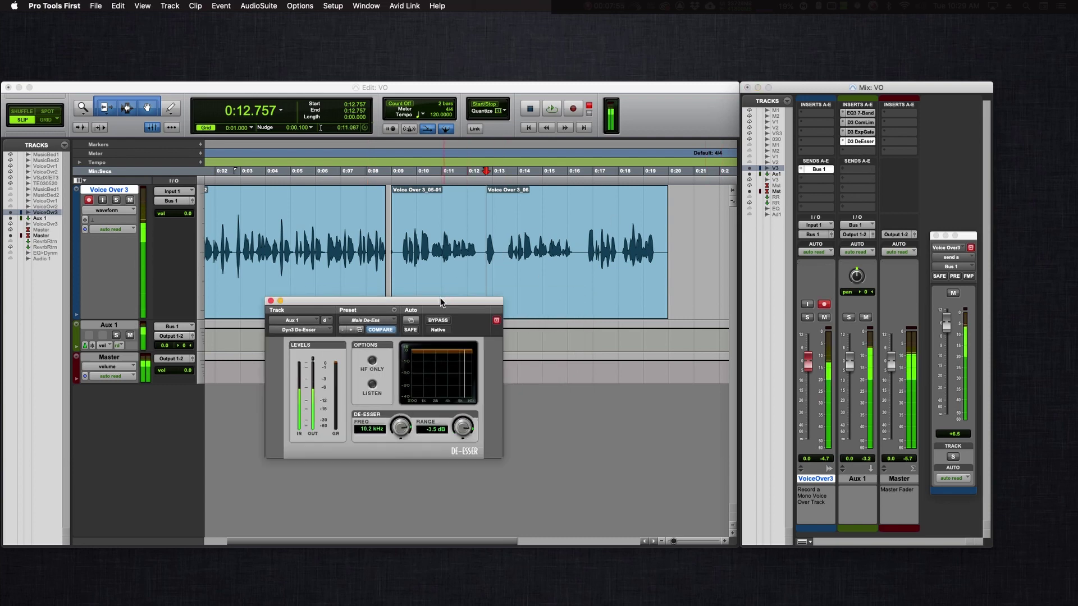
mouse_move(440, 302)
left_mouse_down()
mouse_move(395, 318)
mouse_move(452, 318)
left_mouse_up()
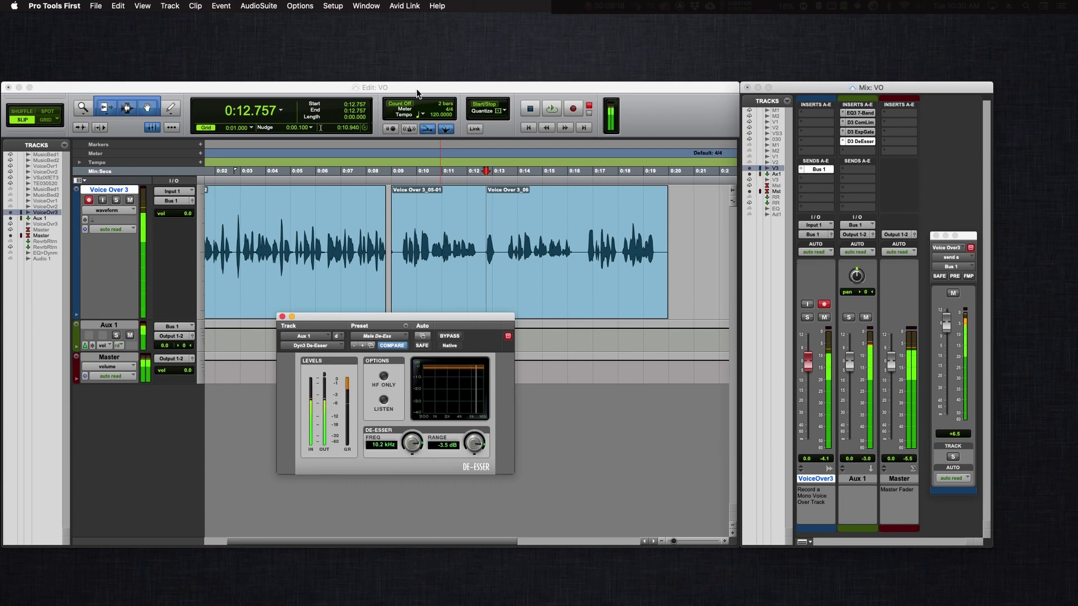
left_click(396, 91)
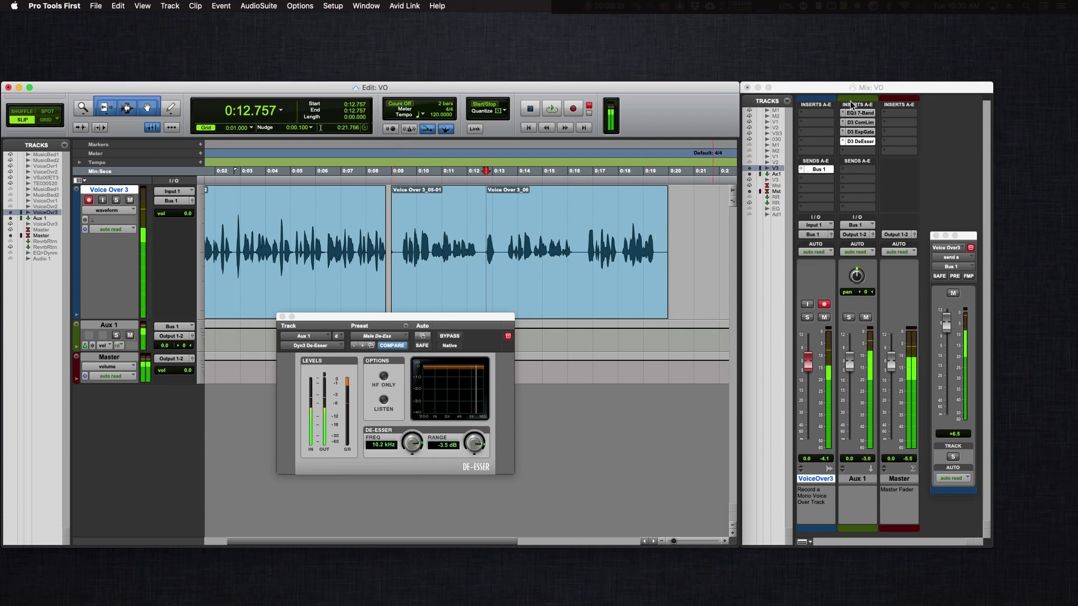
- Browse VoiceOver3's Dynamics, EQ and Other plug-in menus without inserting anything, then close the De-Esser window
left_click(819, 115)
mouse_move(884, 151)
mouse_move(959, 189)
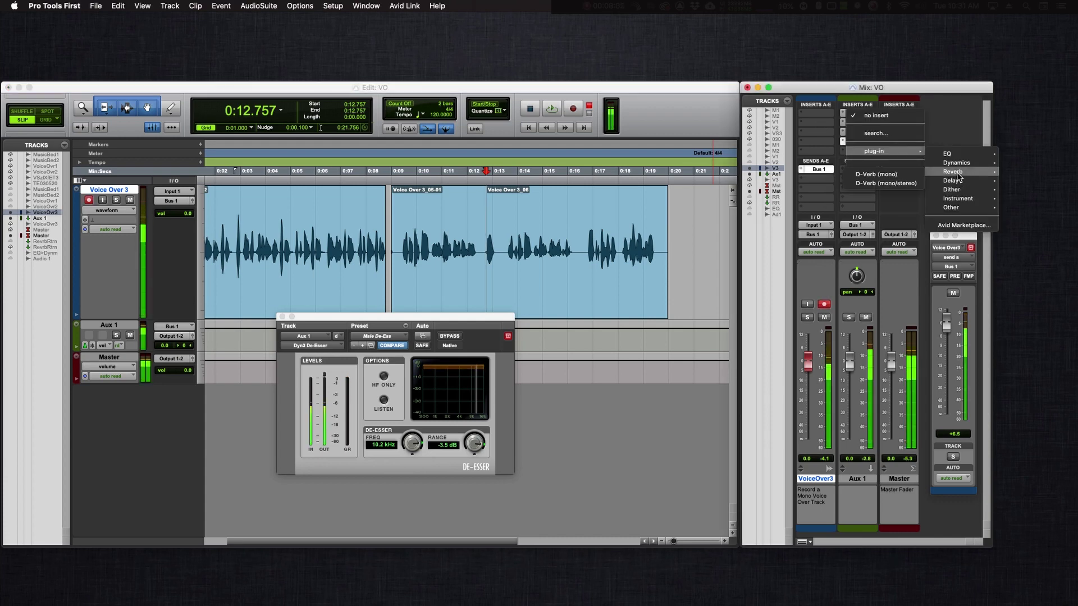
mouse_move(958, 167)
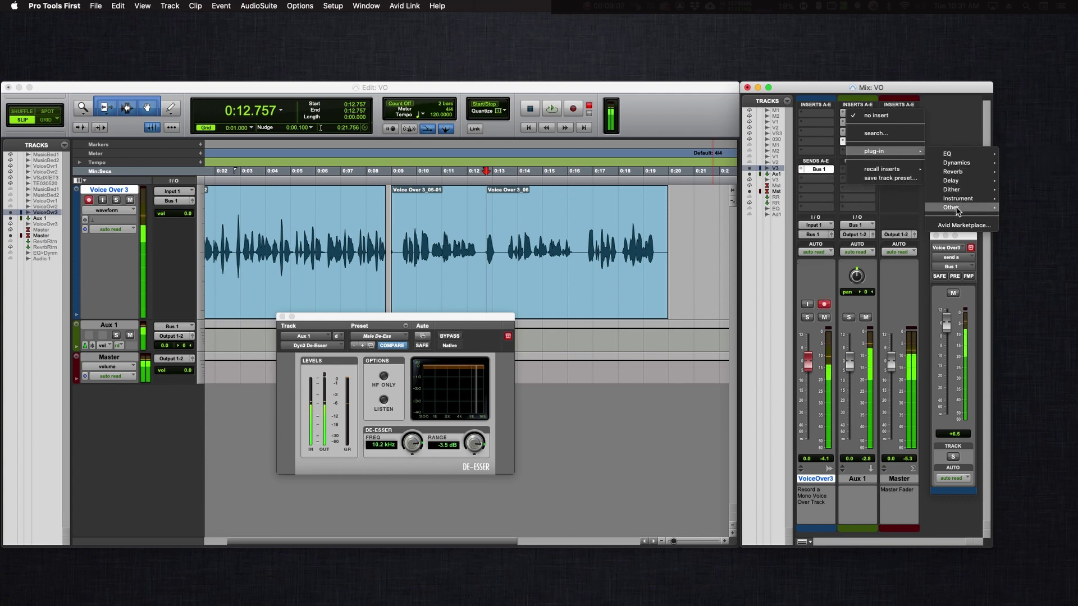
mouse_move(958, 210)
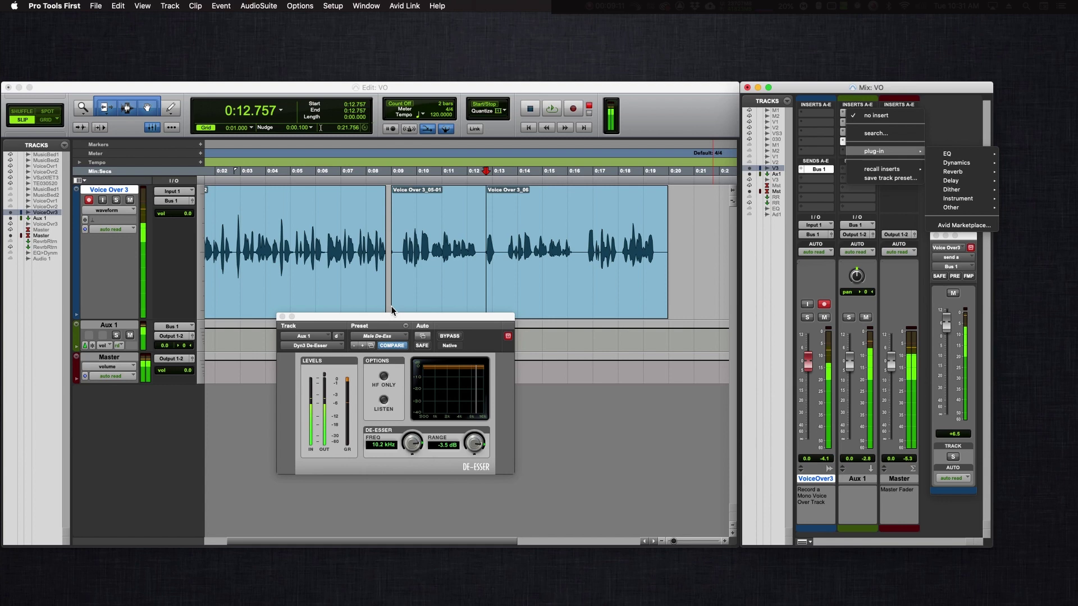
left_click_drag(394, 316, 463, 340)
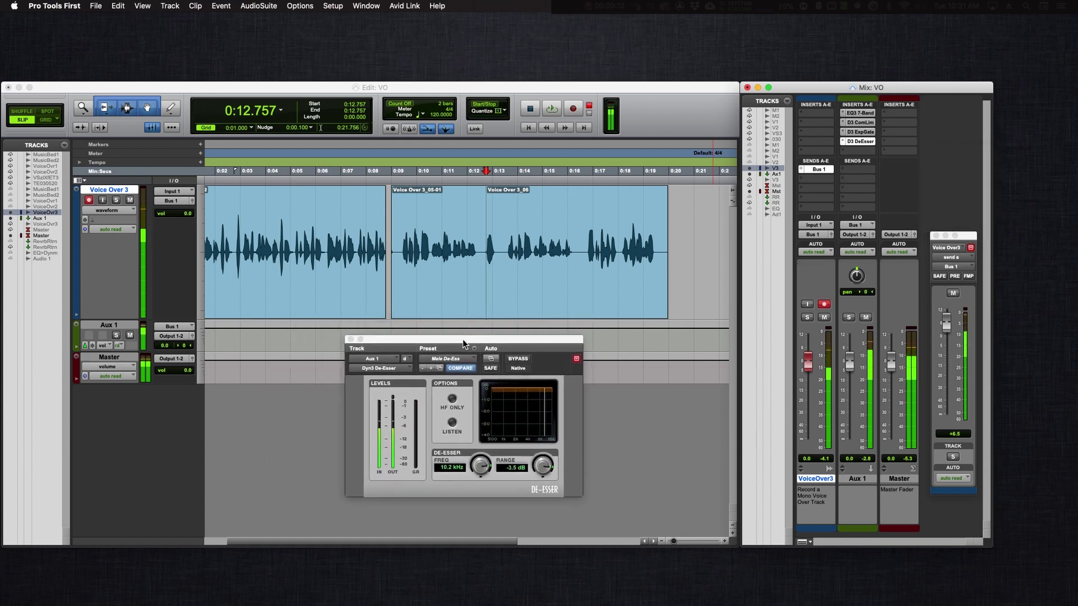
left_click(351, 341)
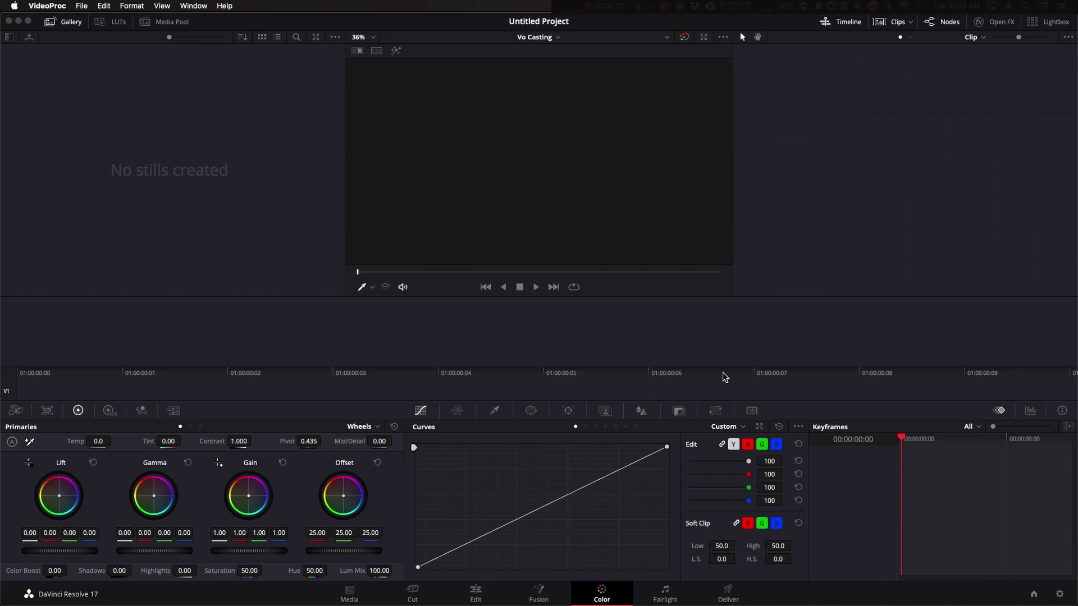
- On the Fairlight page, set the new timeline's audio track type to Mono, then select Vo Casting
left_click(665, 595)
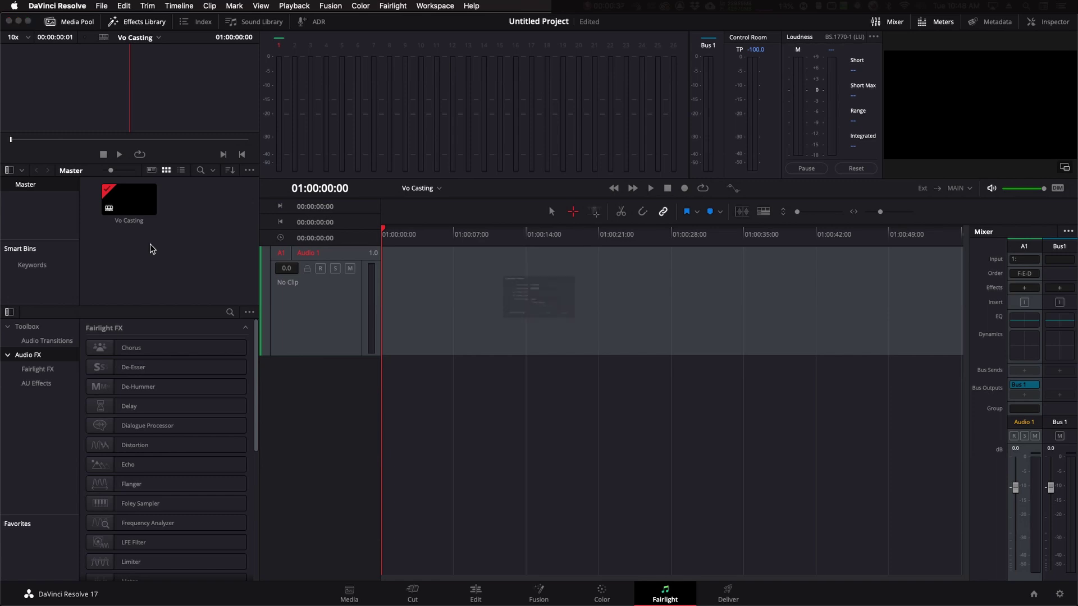
key("super+n")
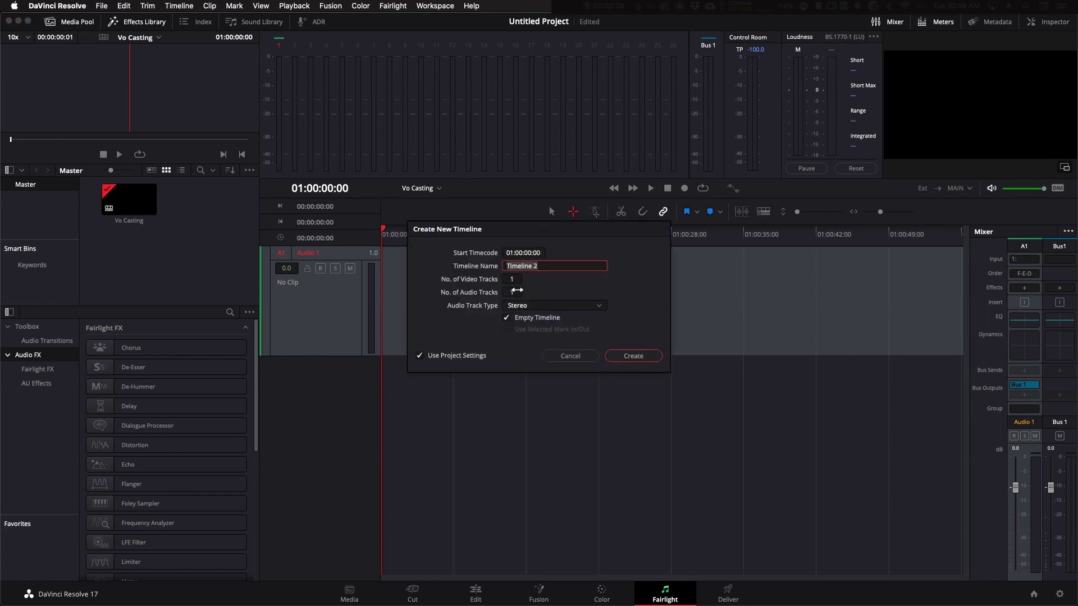
left_click(530, 309)
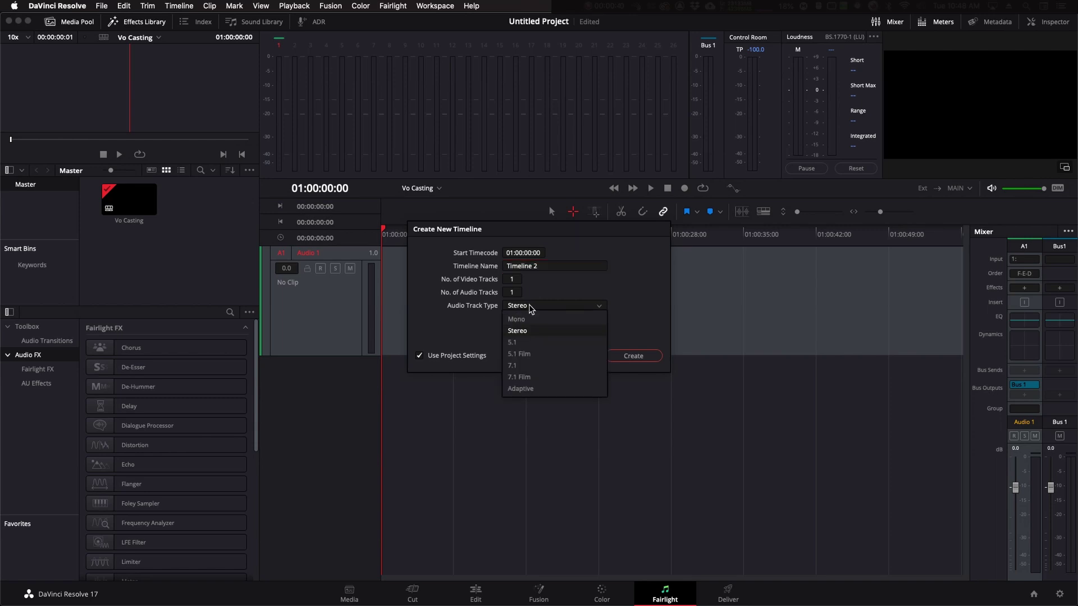
left_click(534, 319)
triple_click(548, 268)
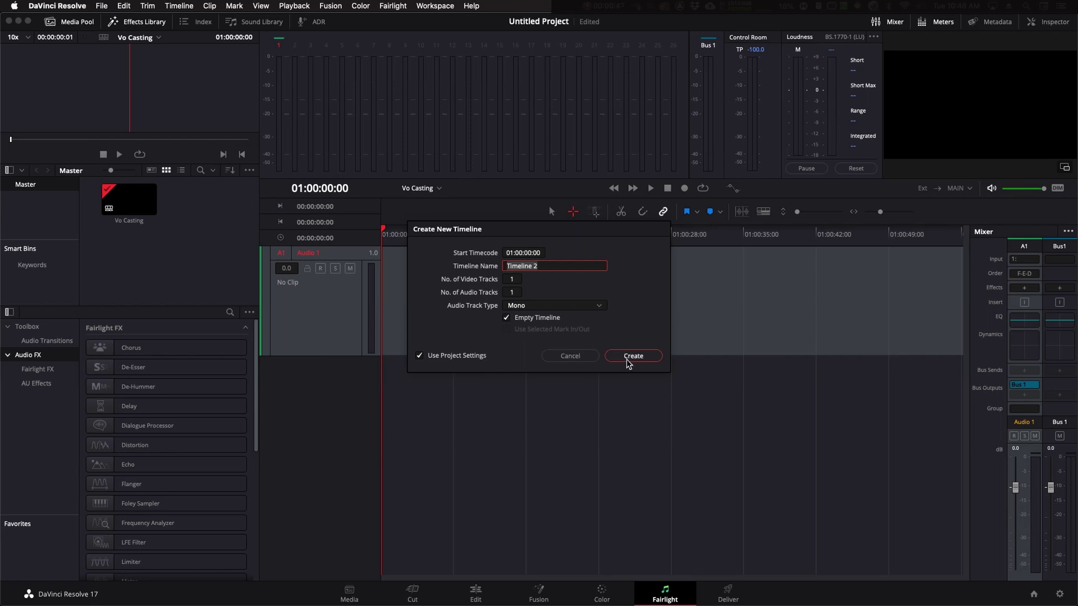
left_click(583, 359)
left_click(148, 209)
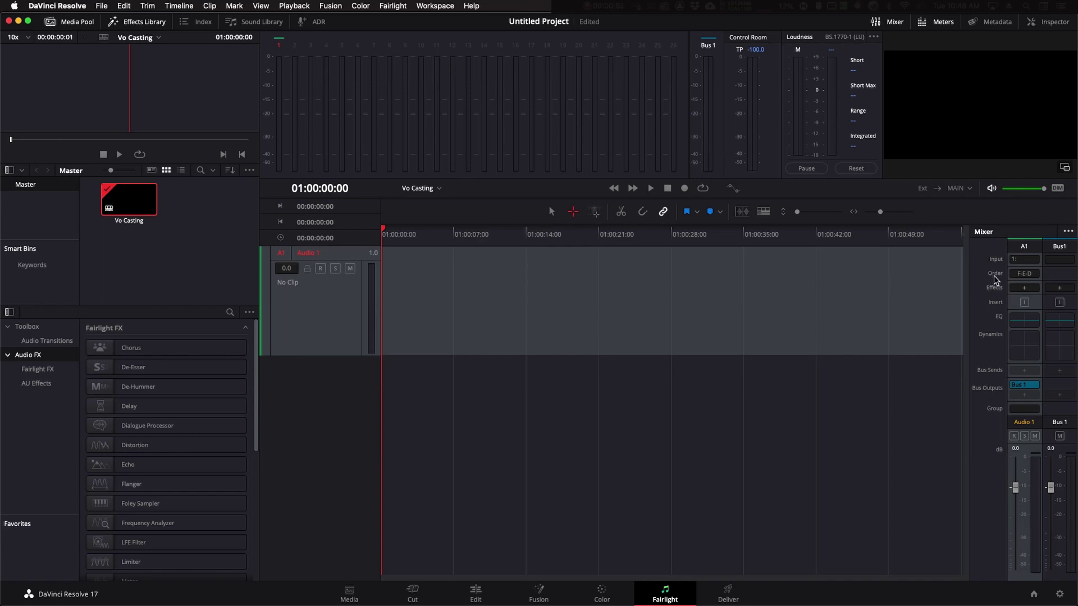
- Patch audio input Audio 1 to the Audio 1 track input and close the patch dialog
left_click(1021, 260)
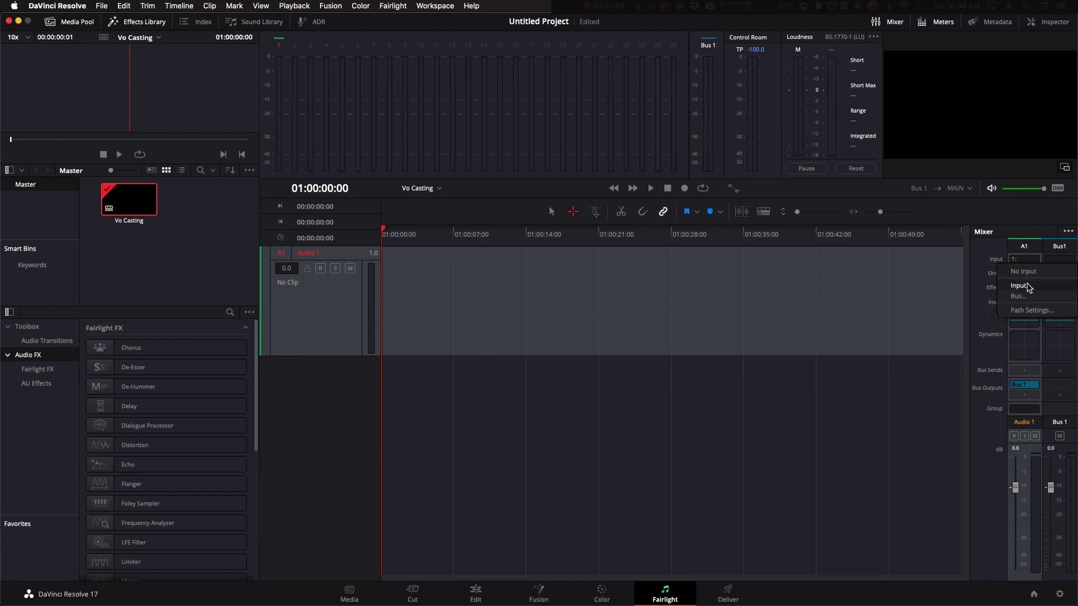
left_click(1021, 285)
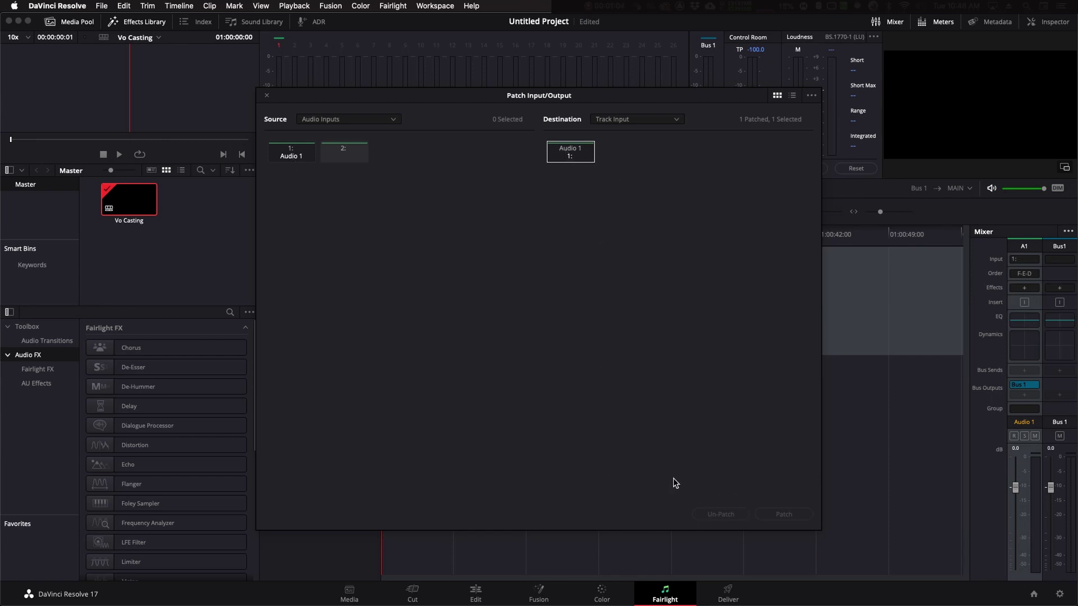
left_click(267, 96)
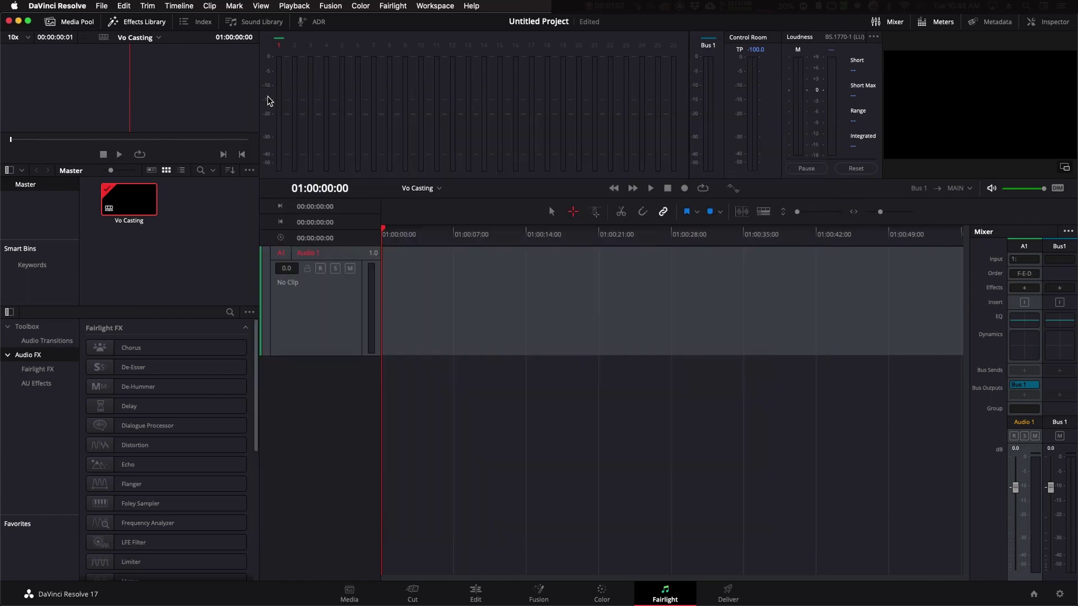
- Arm Audio 1 and record an 11-second voiceover take, stopping with Space
left_click(322, 271)
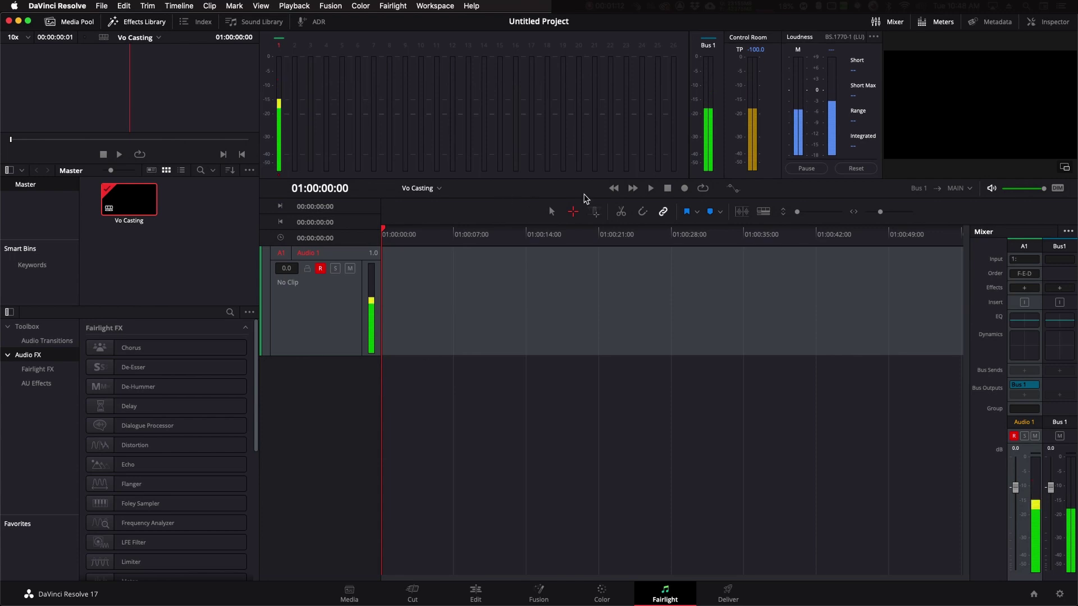
left_click(684, 188)
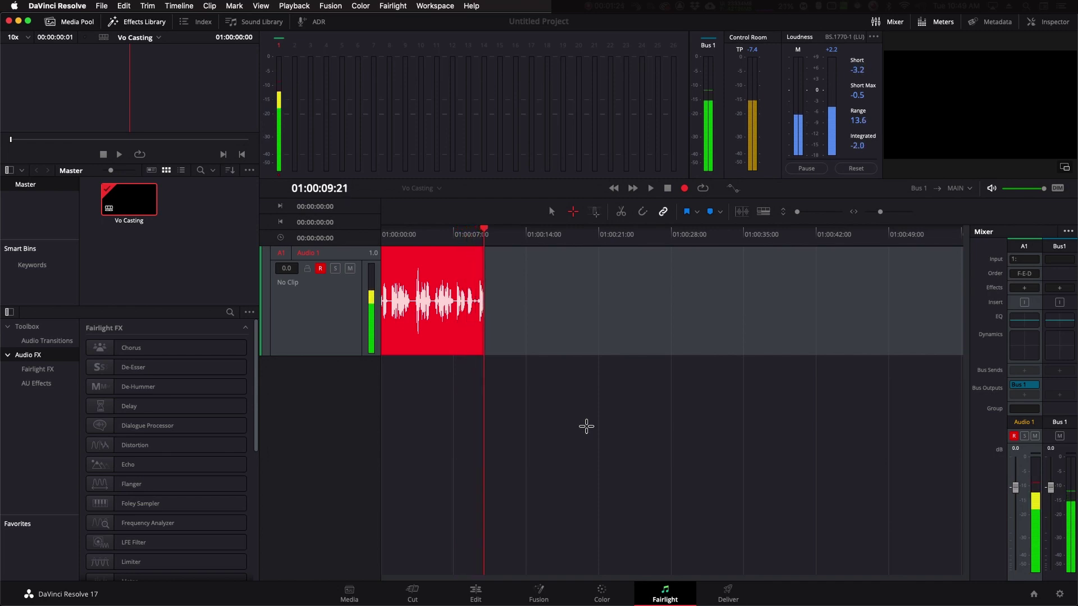
key("space")
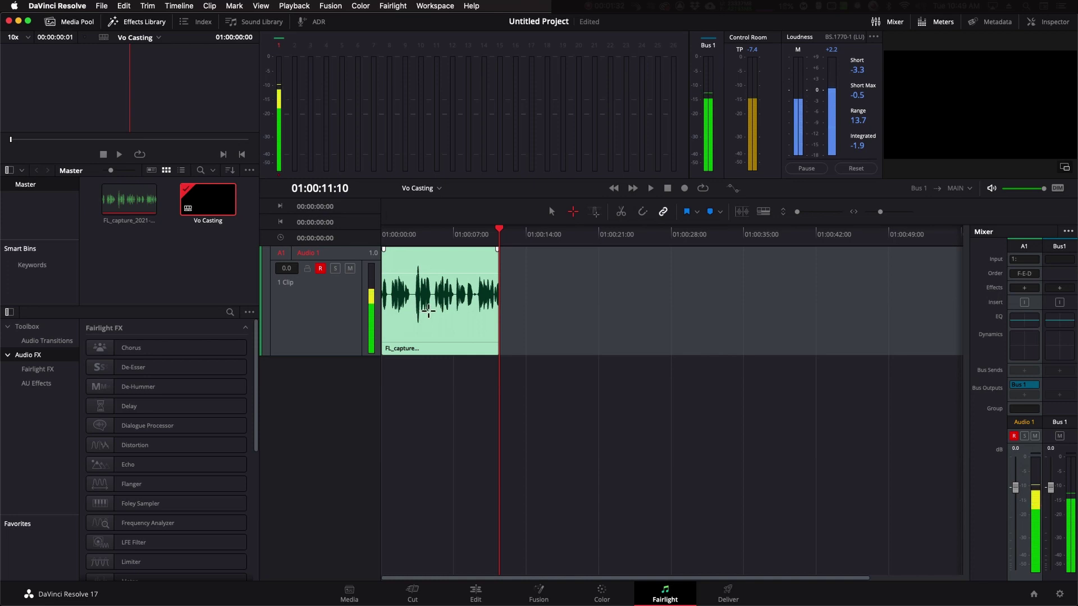
left_click(320, 268)
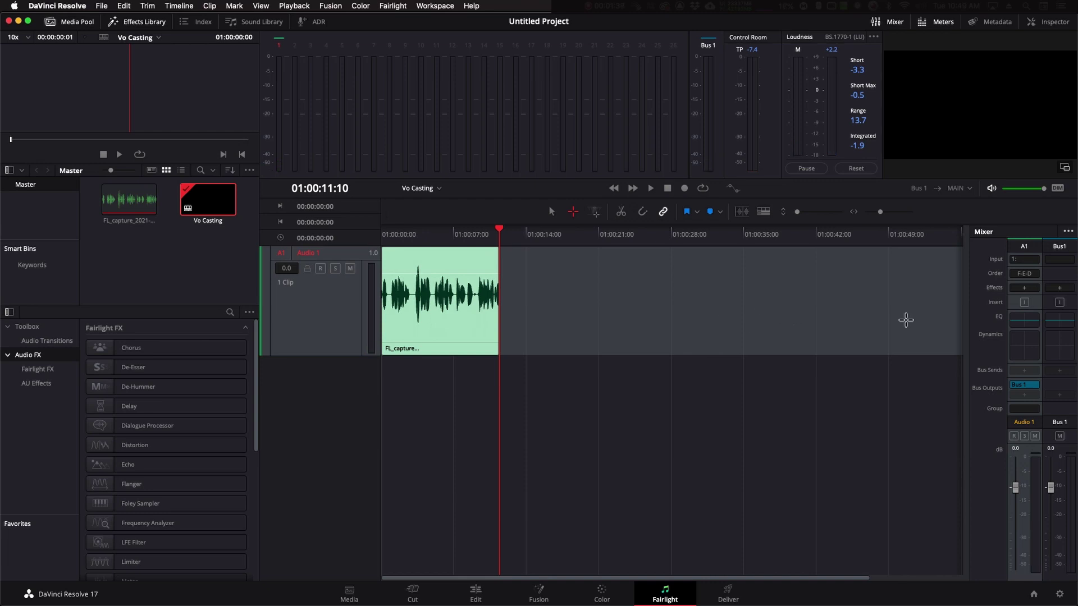
double_click(1024, 319)
left_click_drag(504, 132, 507, 86)
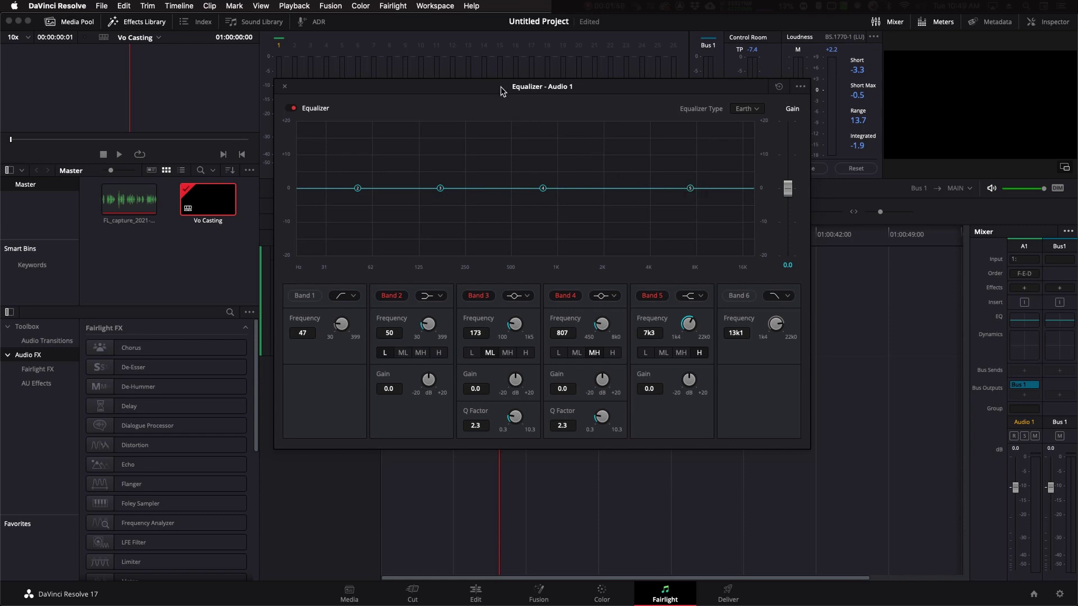
mouse_move(501, 91)
left_mouse_down()
mouse_move(533, 98)
mouse_move(514, 100)
left_mouse_up()
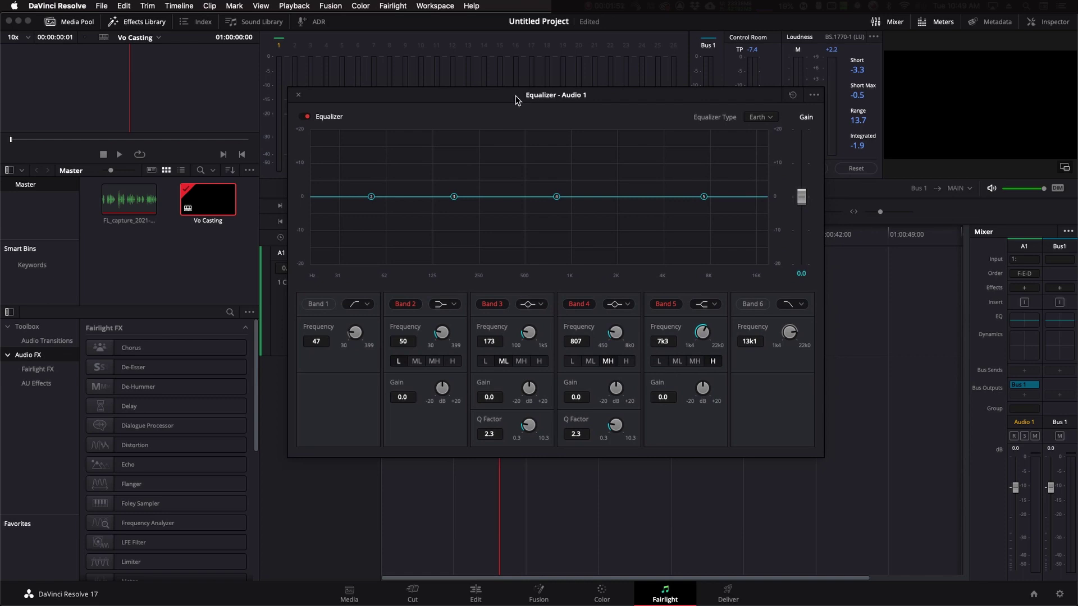
left_click_drag(515, 96, 526, 95)
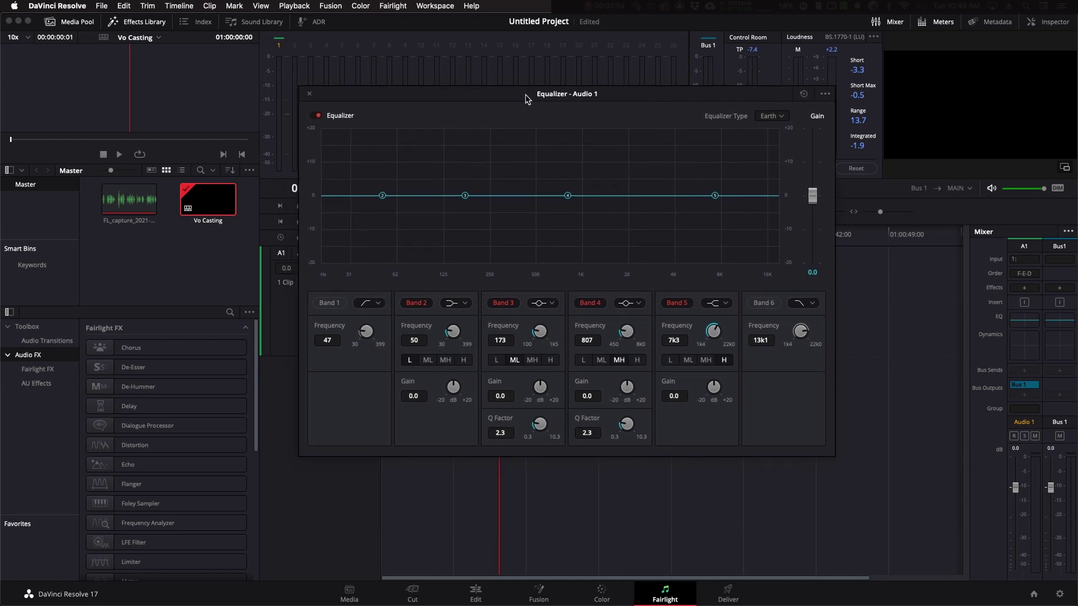
left_click(310, 93)
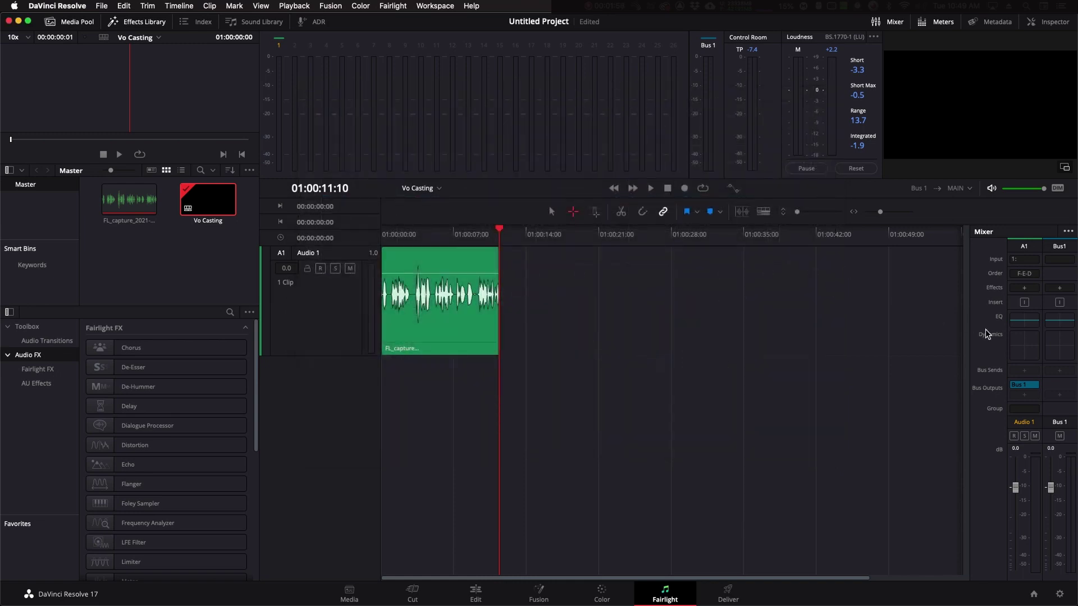
double_click(1030, 345)
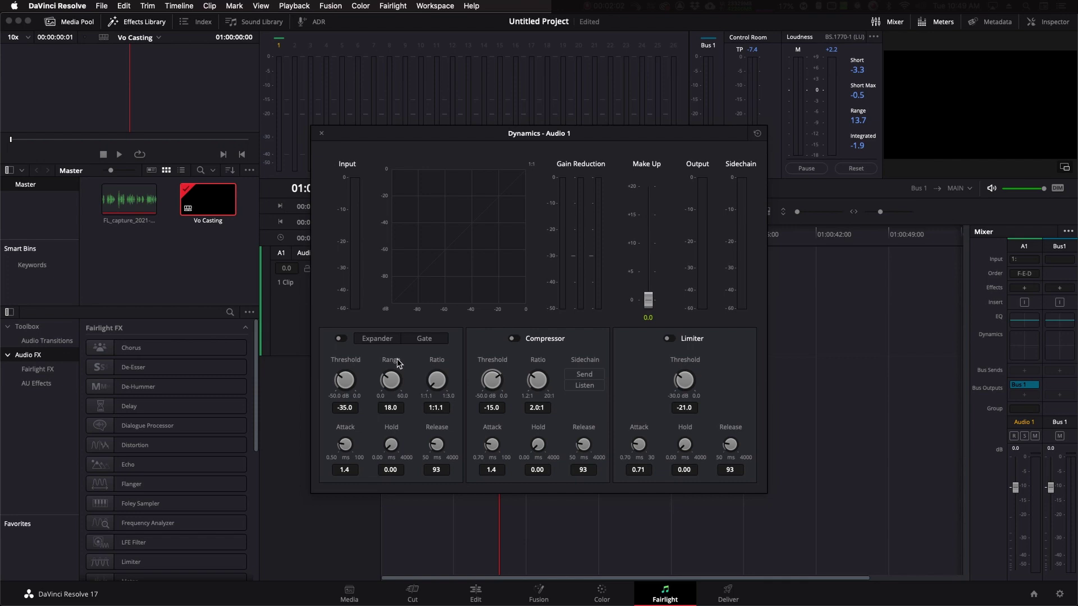
left_click_drag(418, 140, 444, 128)
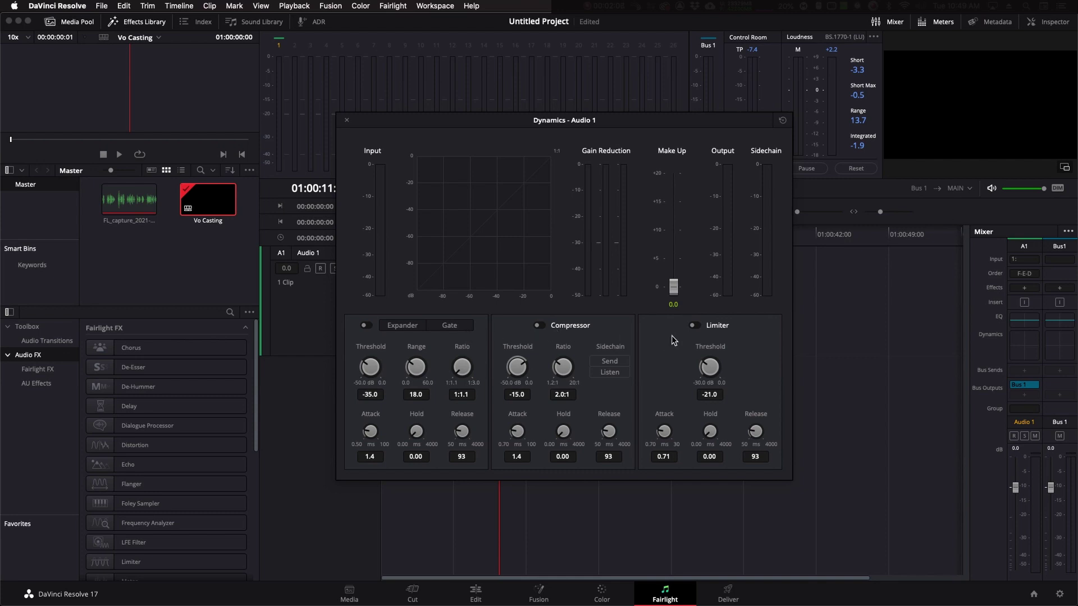
left_click(346, 121)
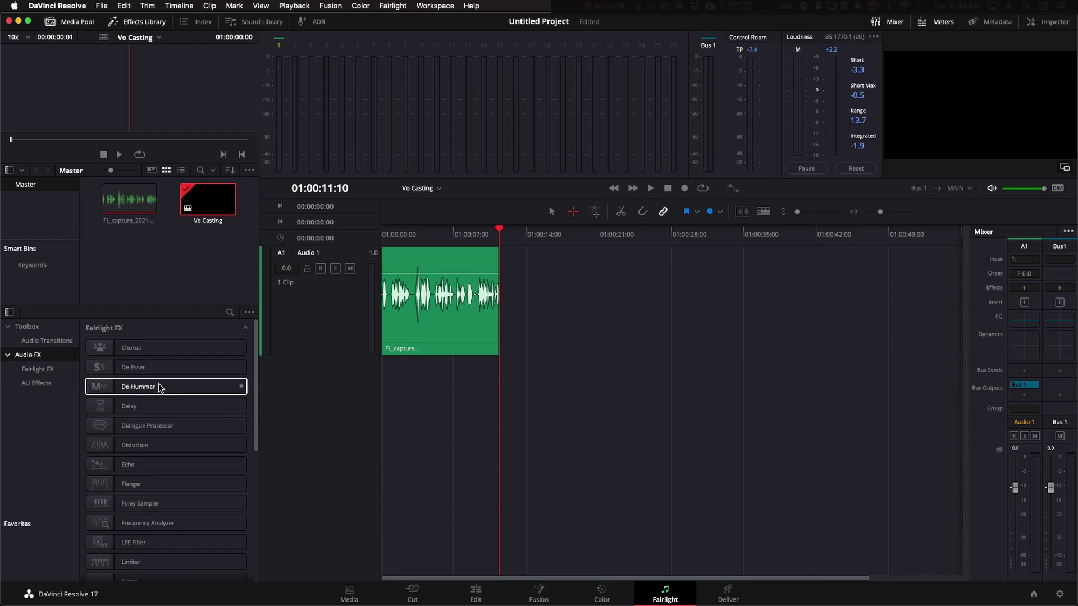
- Drag De-Esser and De-Hummer from Fairlight FX onto Audio 1's effects slots
left_click_drag(109, 368, 1025, 298)
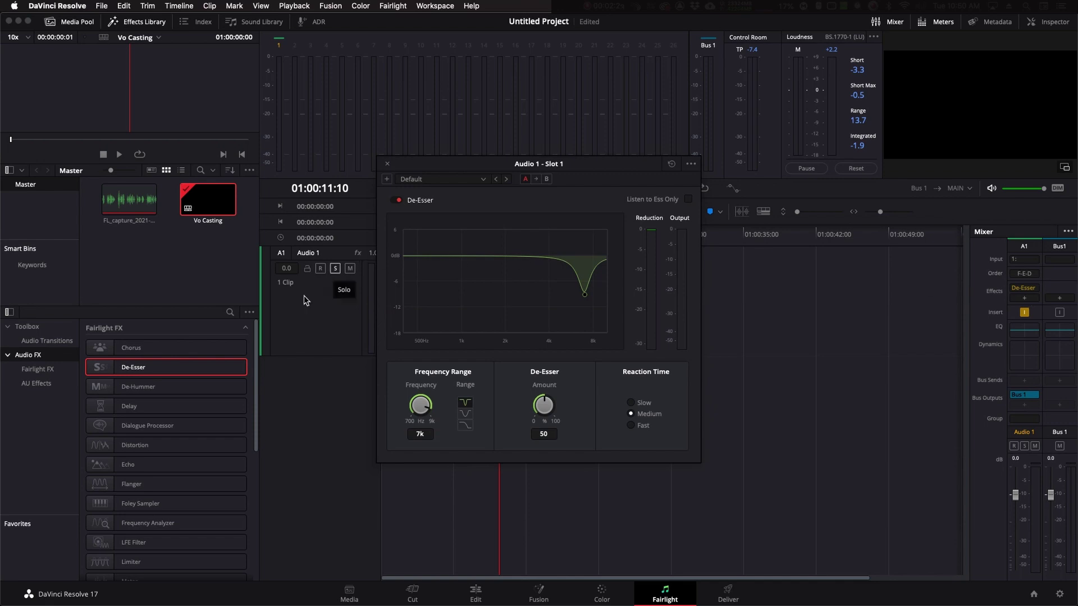
left_click_drag(159, 387, 1024, 298)
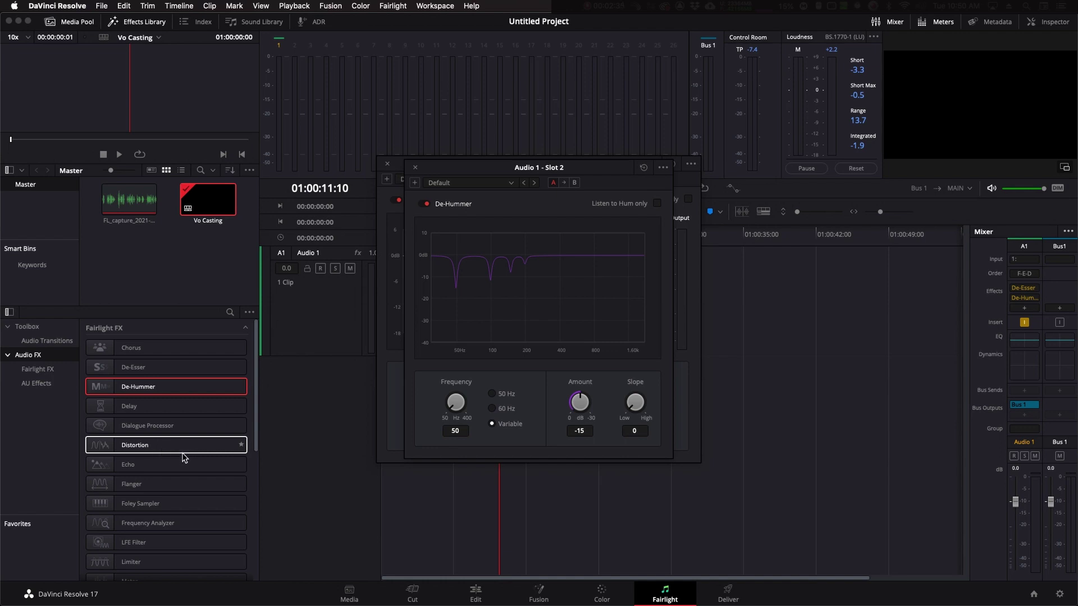
- Insert Dialogue Processor and Multiband Compressor into Audio 1's effects slots in the Mixer
scroll(182, 458, "down", 3)
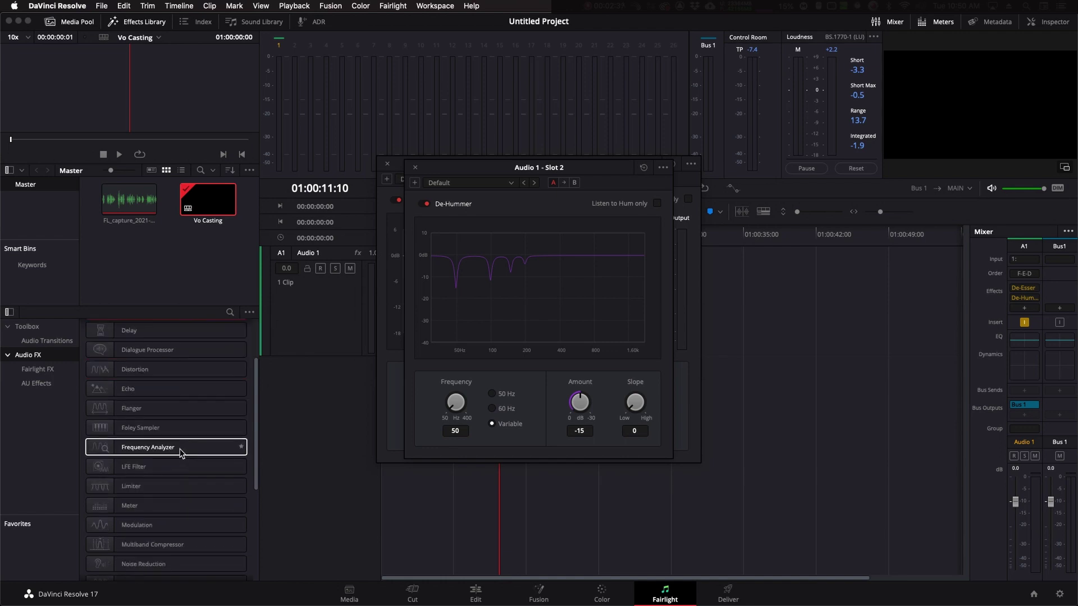
left_click(154, 354)
left_click_drag(154, 354, 1026, 316)
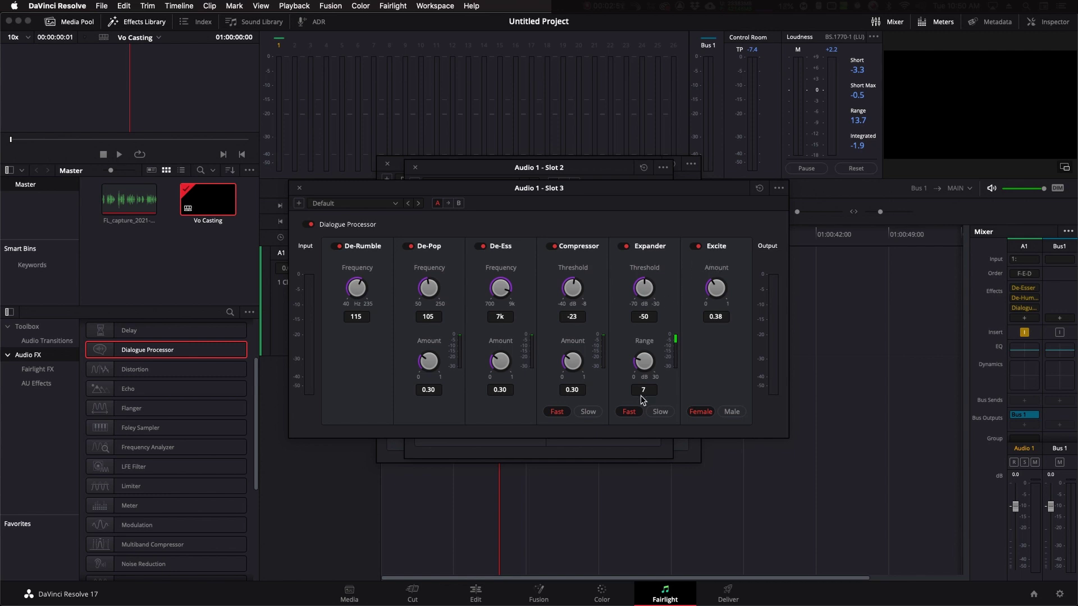
left_click_drag(579, 195, 642, 195)
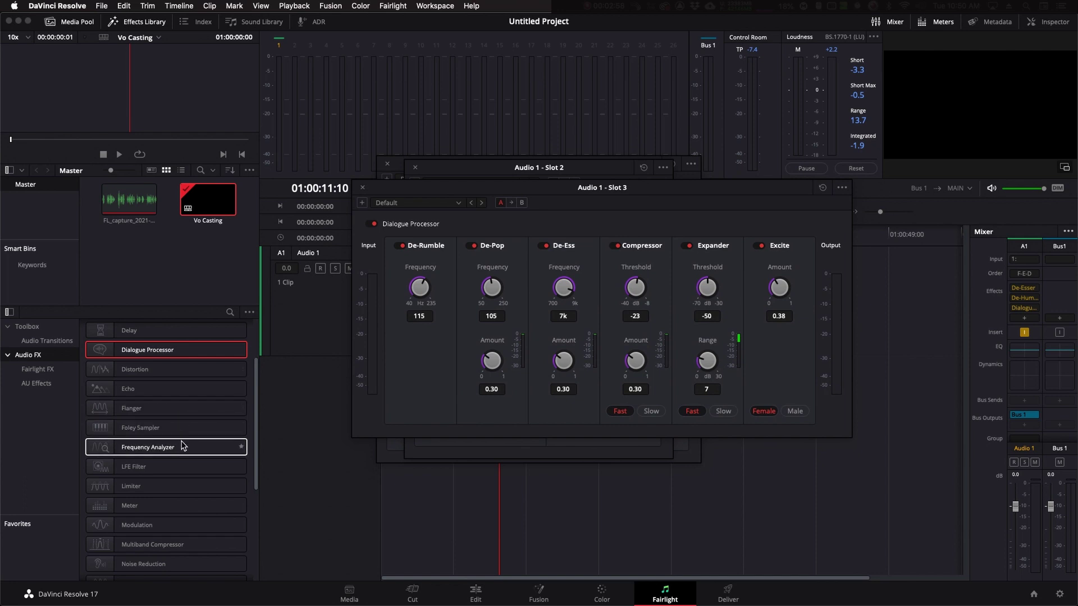
scroll(181, 446, "down", 2)
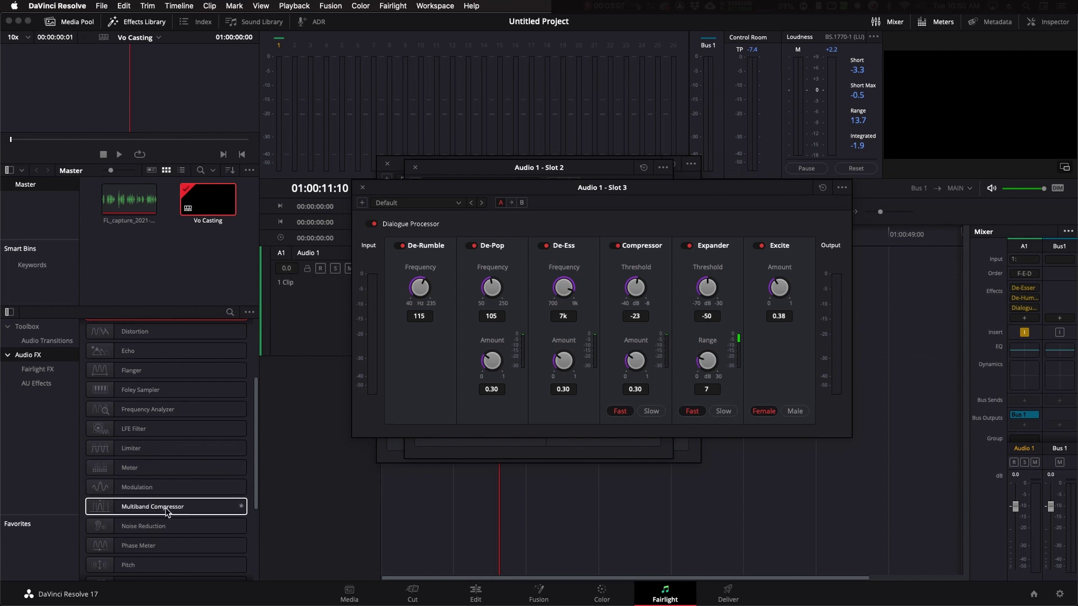
left_click_drag(166, 512, 1025, 318)
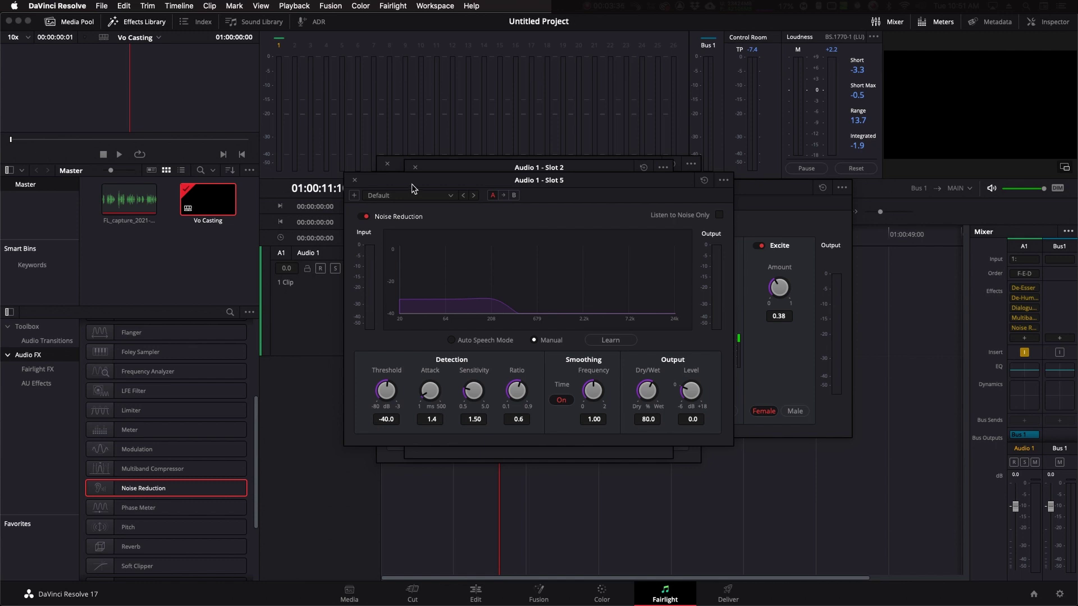
- Insert the Vocal Channel effect into Audio 1's sixth effects slot
left_click_drag(412, 183, 440, 153)
scroll(233, 493, "down", 3)
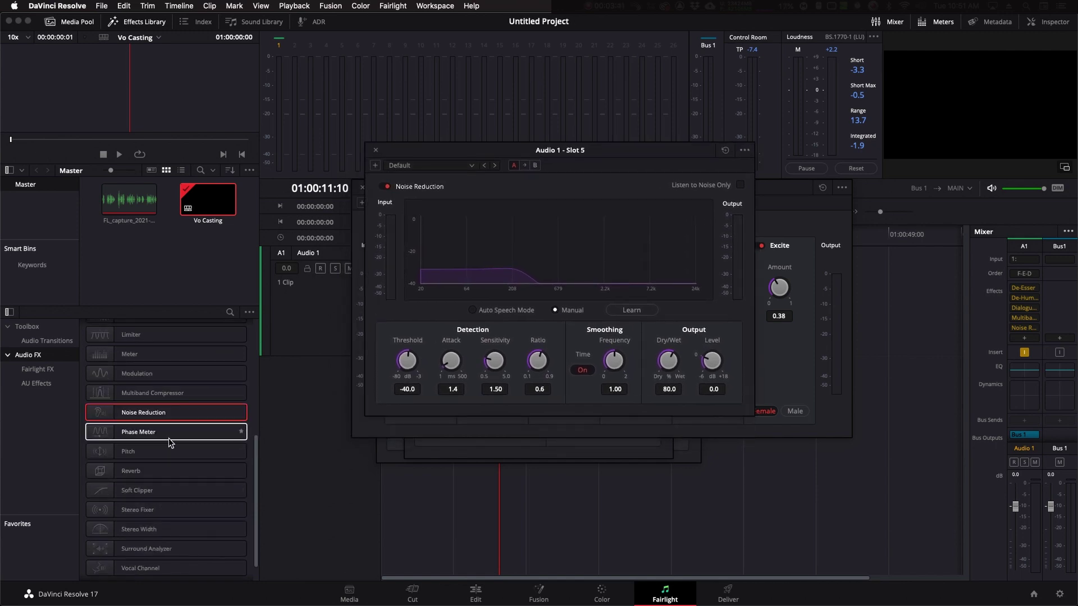
scroll(164, 534, "down", 1)
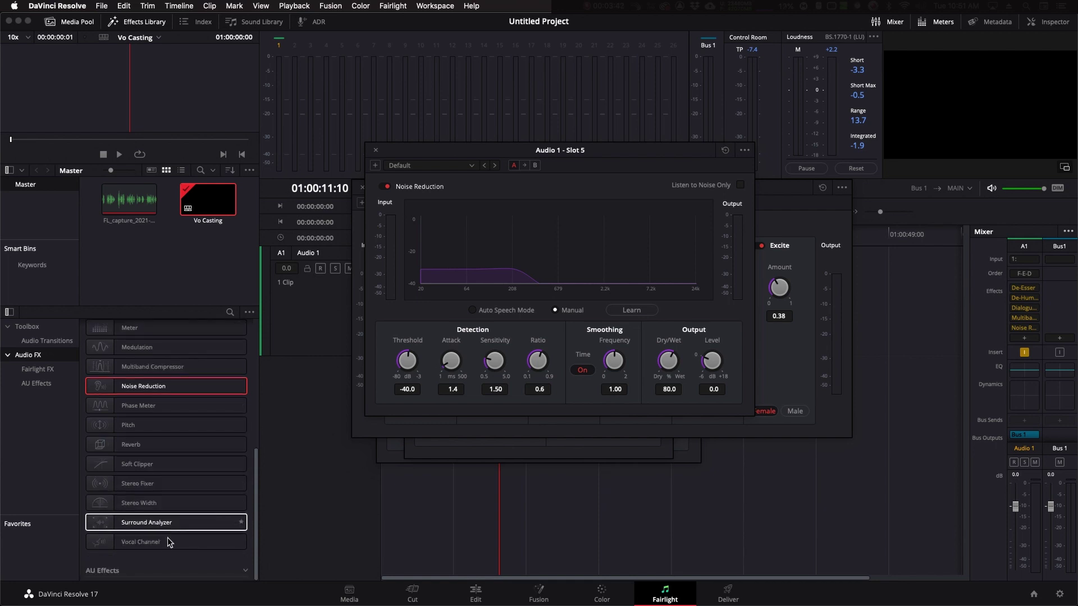
left_click_drag(163, 549, 1027, 338)
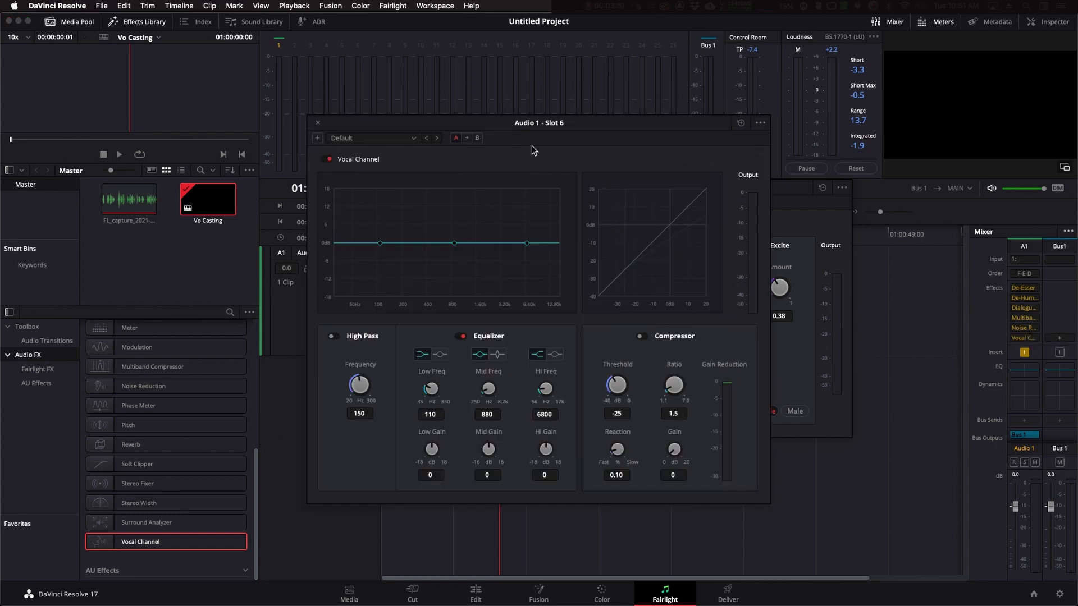
- Reposition the Vocal Channel window to inspect it, then close the effect settings windows
mouse_move(502, 125)
left_mouse_down()
mouse_move(535, 125)
mouse_move(516, 138)
left_mouse_up()
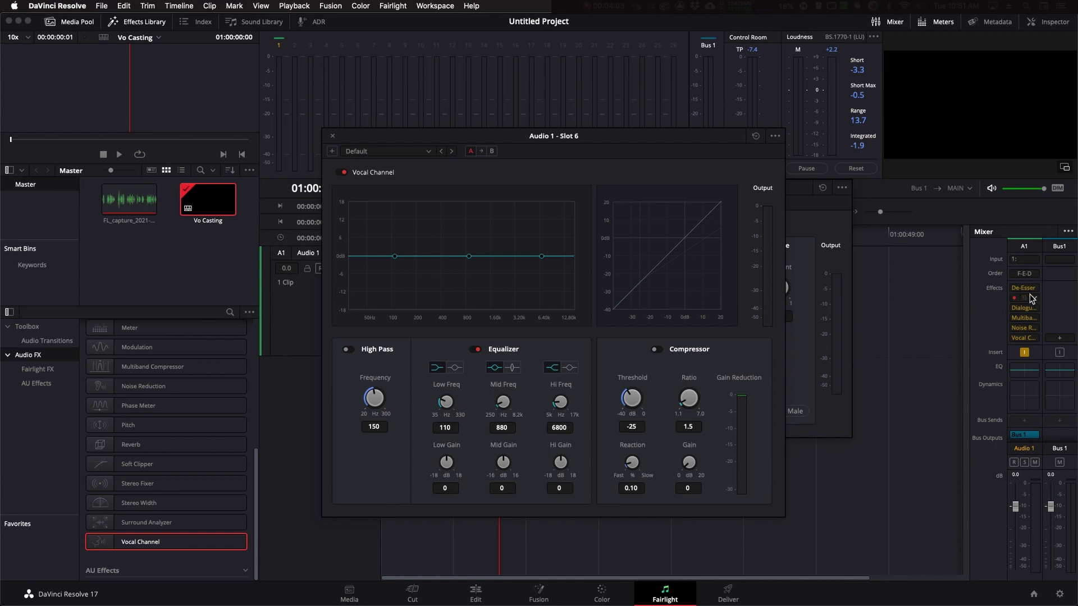
mouse_move(1019, 341)
left_click_drag(571, 135, 536, 136)
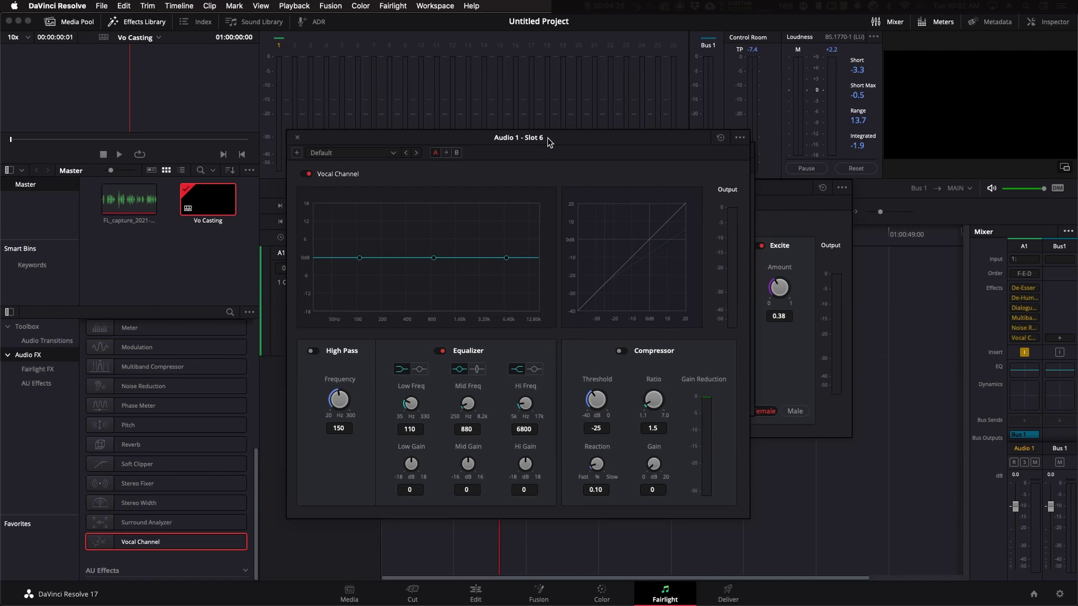
left_click_drag(572, 141, 566, 138)
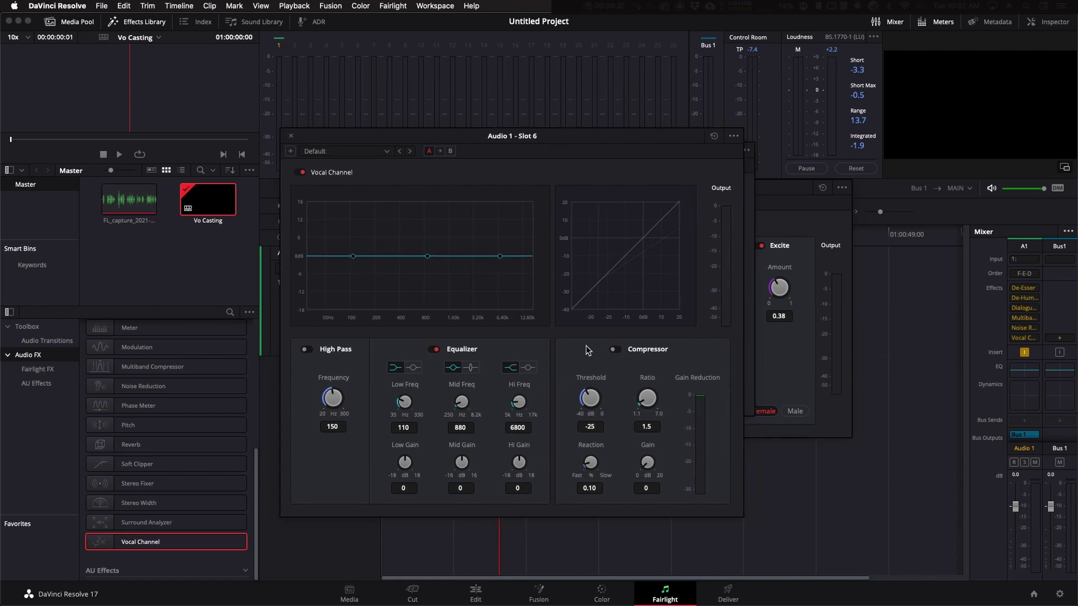
left_click(257, 469)
left_click_drag(258, 470, 256, 324)
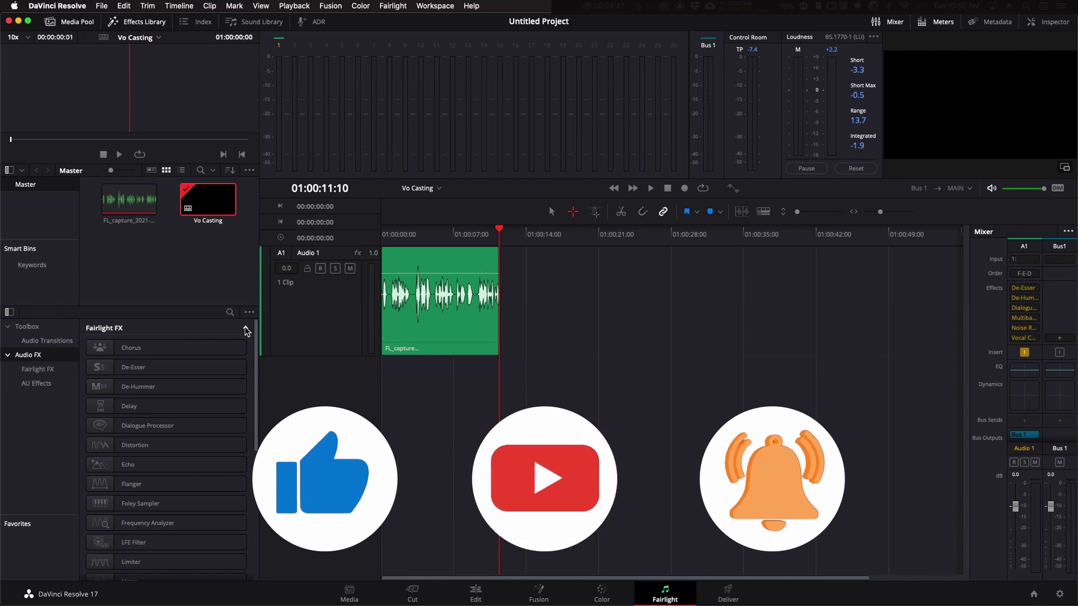
- Collapse Fairlight FX, expand the AU Effects list, and drag the playhead back to 01:00:00:00
left_click(246, 331)
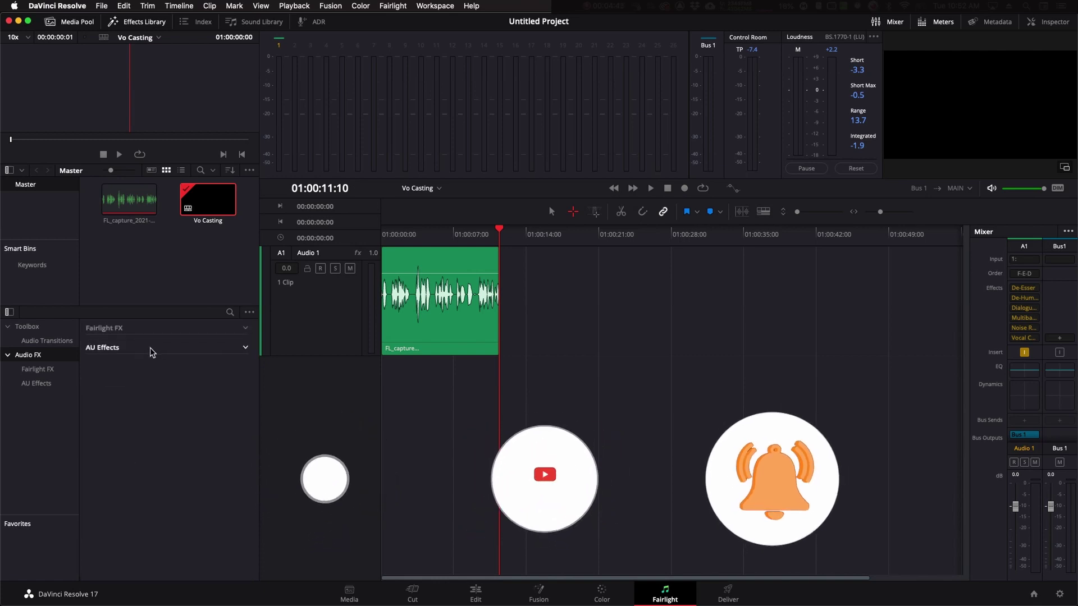
left_click(245, 348)
scroll(219, 418, "down", 10)
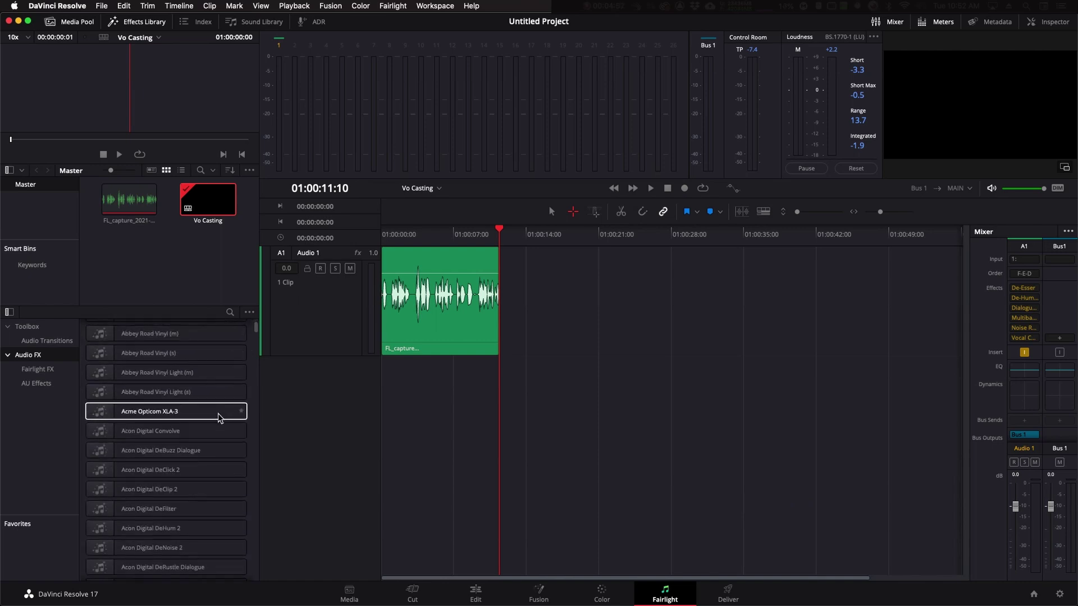
scroll(219, 418, "down", 15)
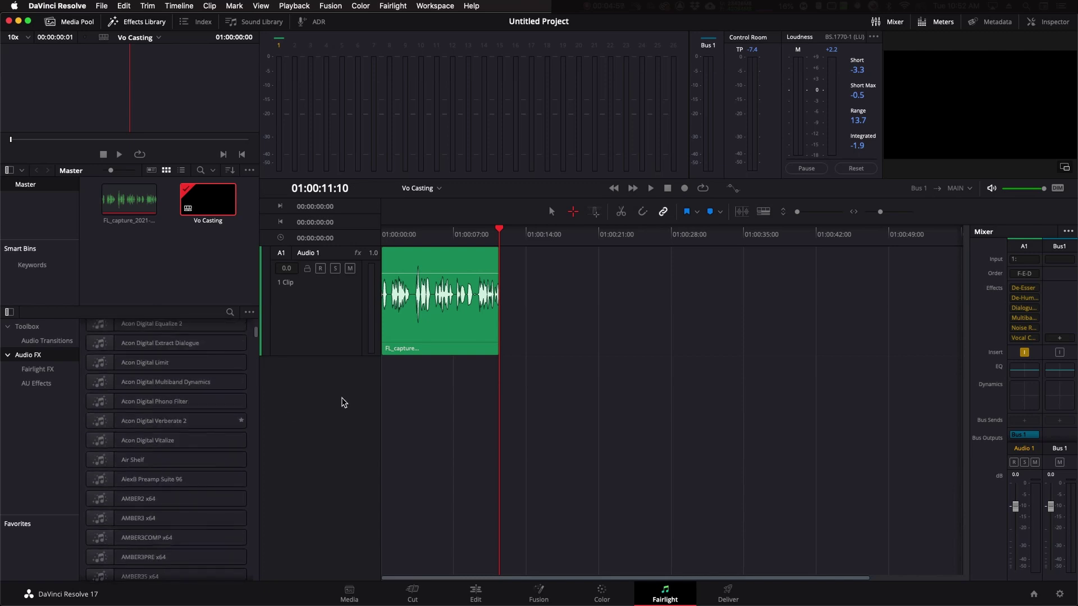
left_click_drag(501, 234, 368, 230)
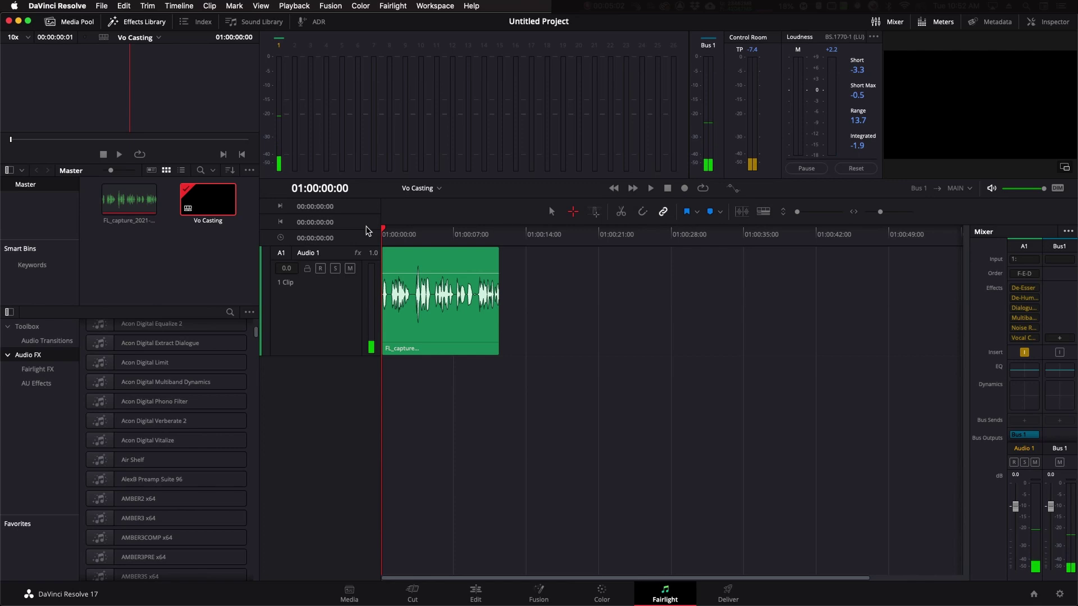